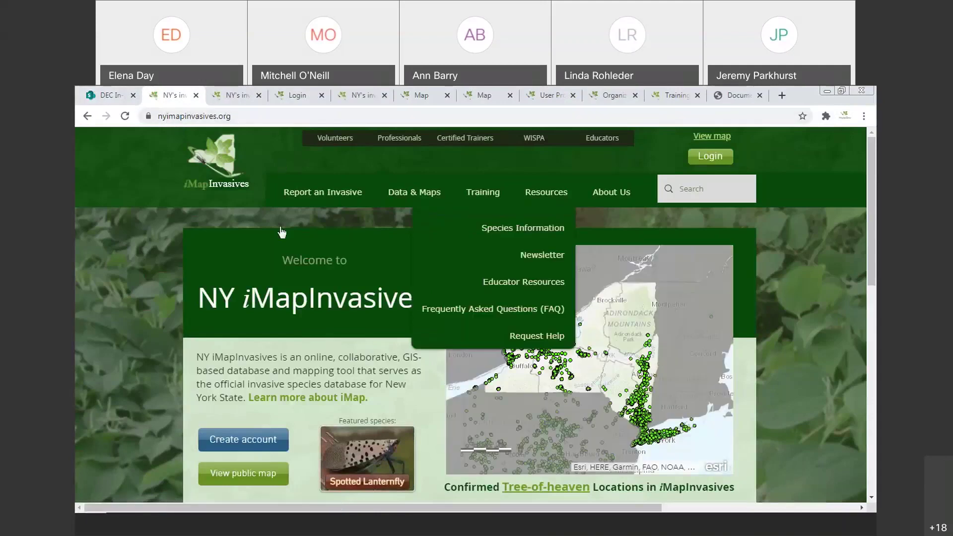
# Step: Open the iMapInvasives login page and activate the email field of the login form
pyautogui.moveTo(591, 198)
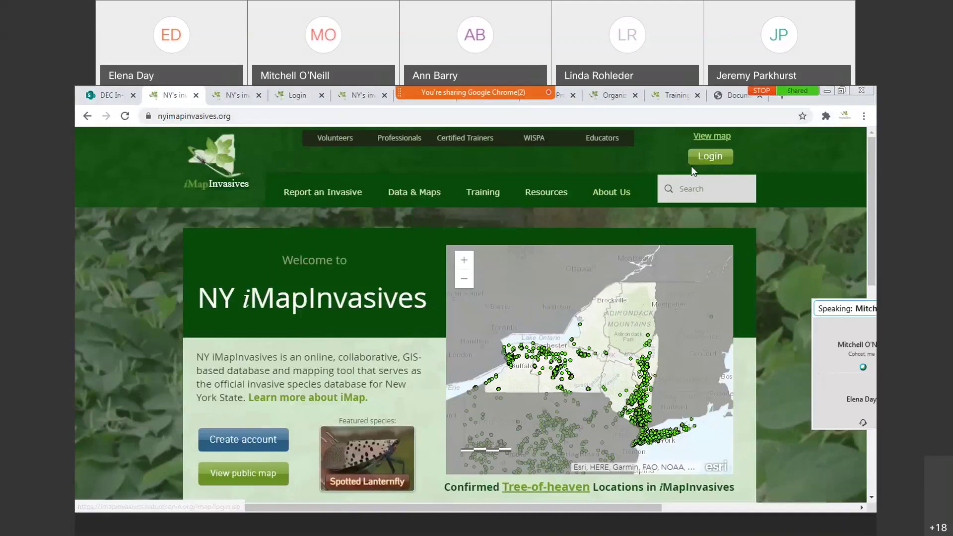
pyautogui.click(233, 95)
pyautogui.click(290, 97)
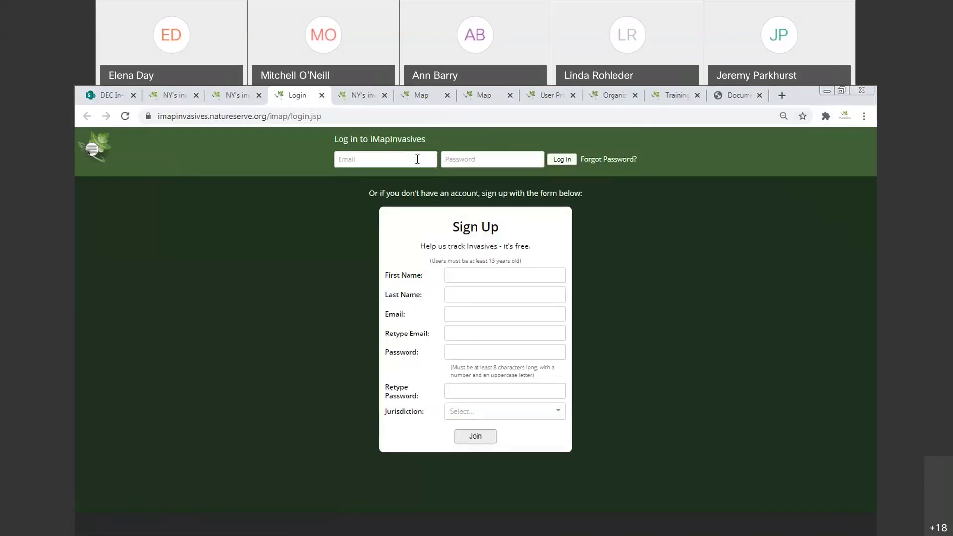
pyautogui.click(417, 159)
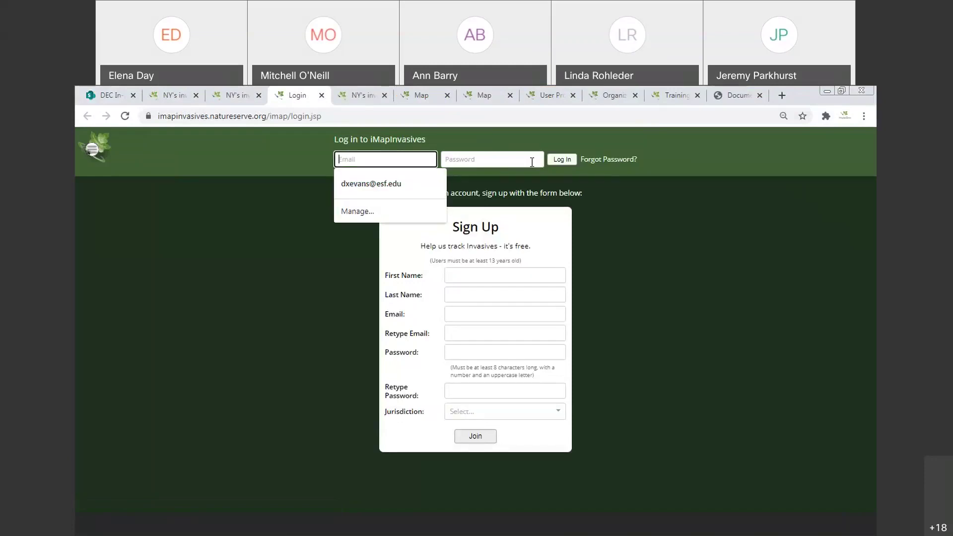
# Step: Dismiss the update notice on the North America map and open the site's main navigation menu
pyautogui.click(420, 102)
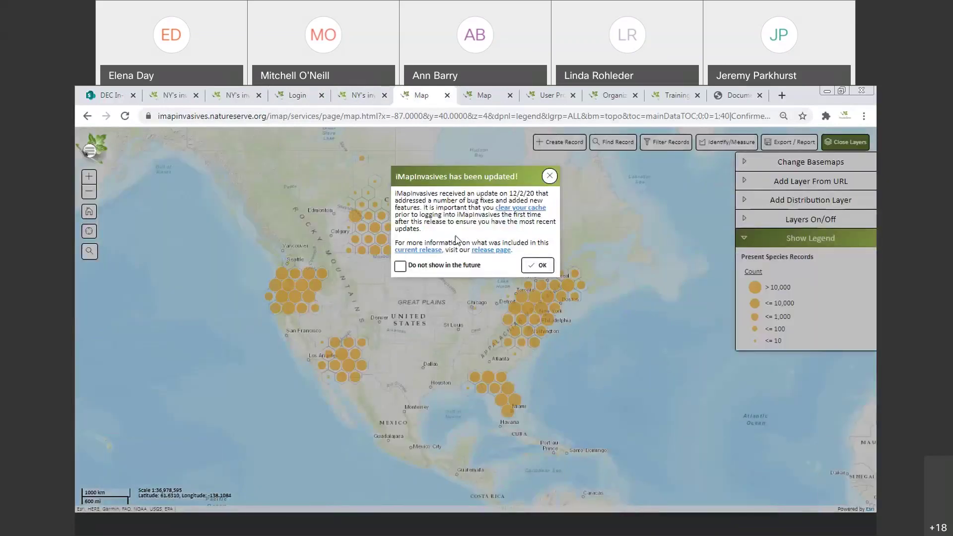
pyautogui.click(550, 176)
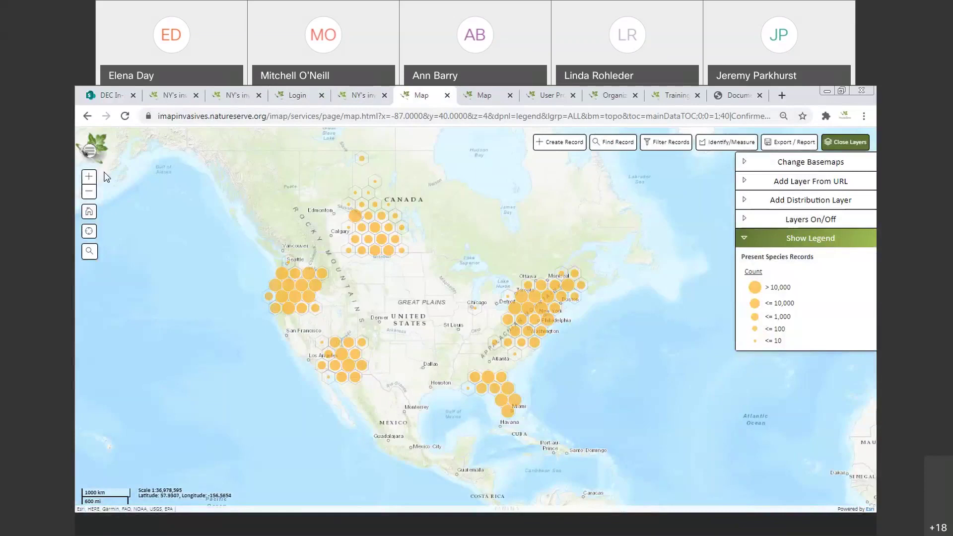
pyautogui.click(89, 150)
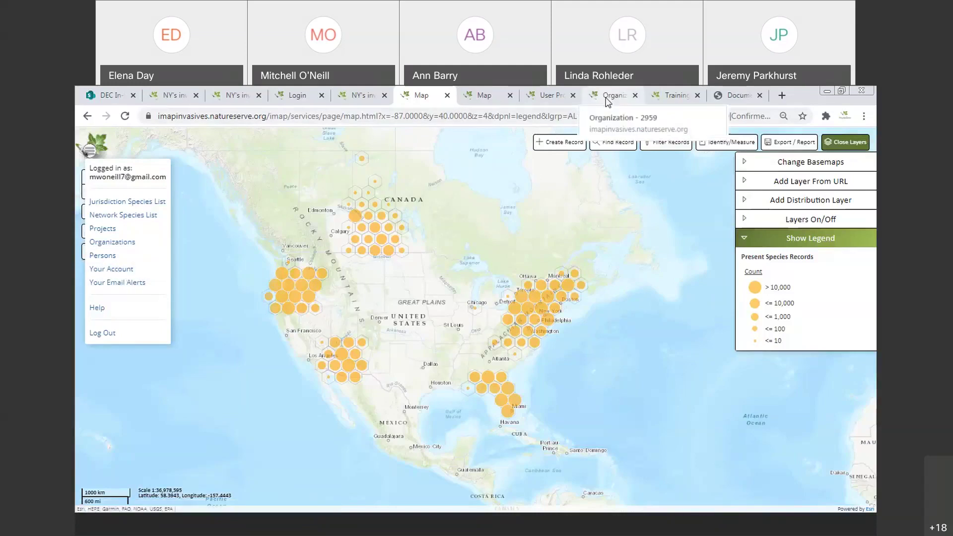
# Step: Review the user account profile, highlighting the person ID and checking the projects, organizations and jurisdictional privileges
pyautogui.click(552, 95)
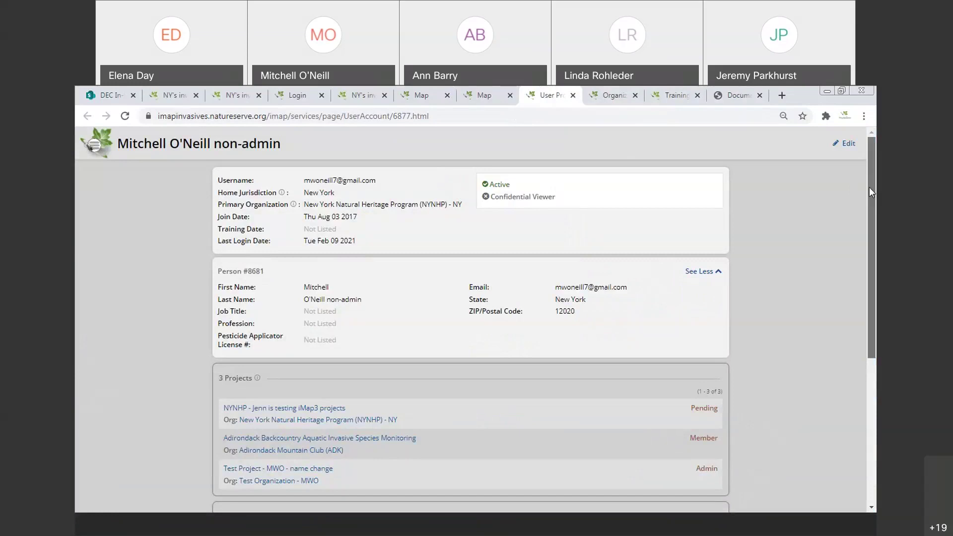
pyautogui.moveTo(869, 186); pyautogui.dragTo(869, 196)
pyautogui.moveTo(265, 256); pyautogui.dragTo(243, 256)
pyautogui.click(271, 262)
pyautogui.click(271, 261)
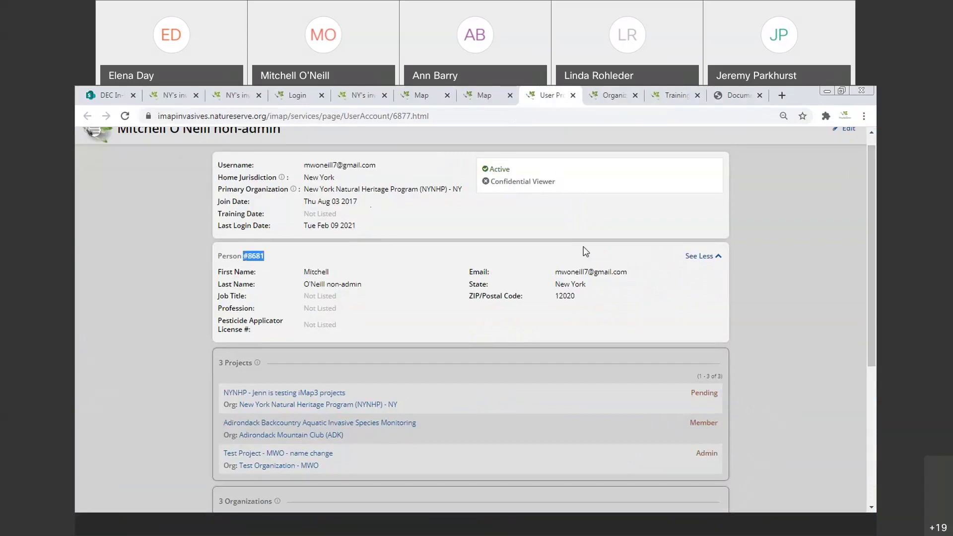
pyautogui.moveTo(874, 184); pyautogui.dragTo(875, 332)
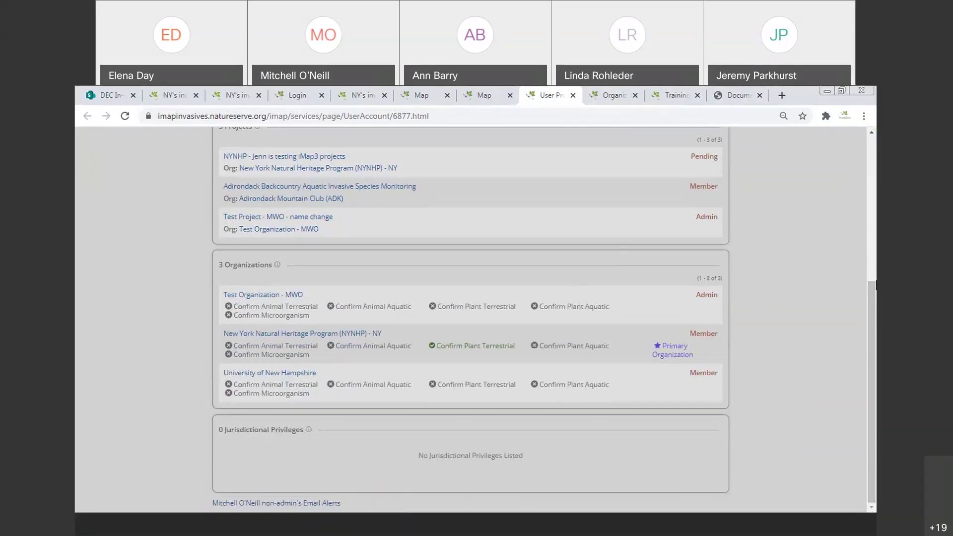
pyautogui.scroll(5, 862, 175)
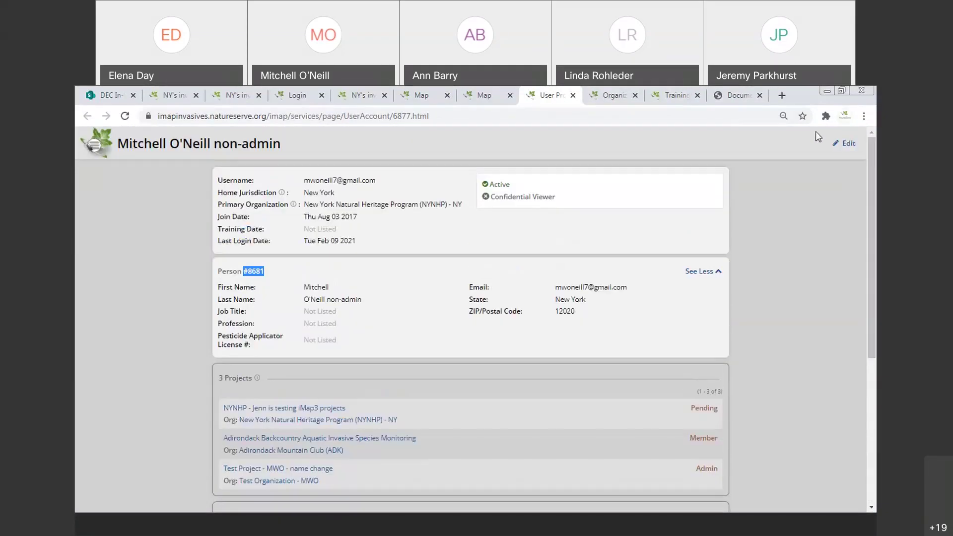
# Step: Put the account profile in edit mode and try to request joining the New York organization "No Organization Affiliation (NY)"
pyautogui.click(865, 156)
pyautogui.click(845, 143)
pyautogui.scroll(-5, 647, 320)
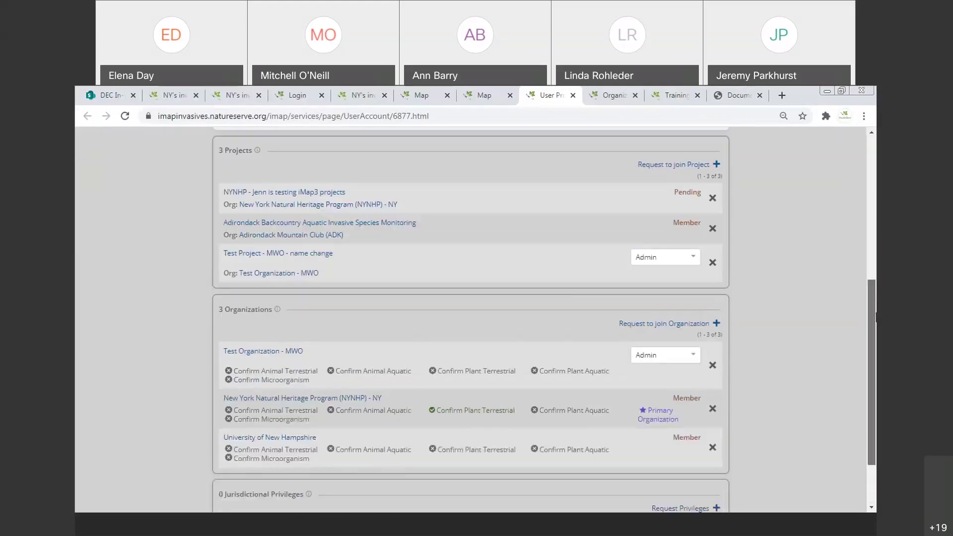
pyautogui.click(653, 325)
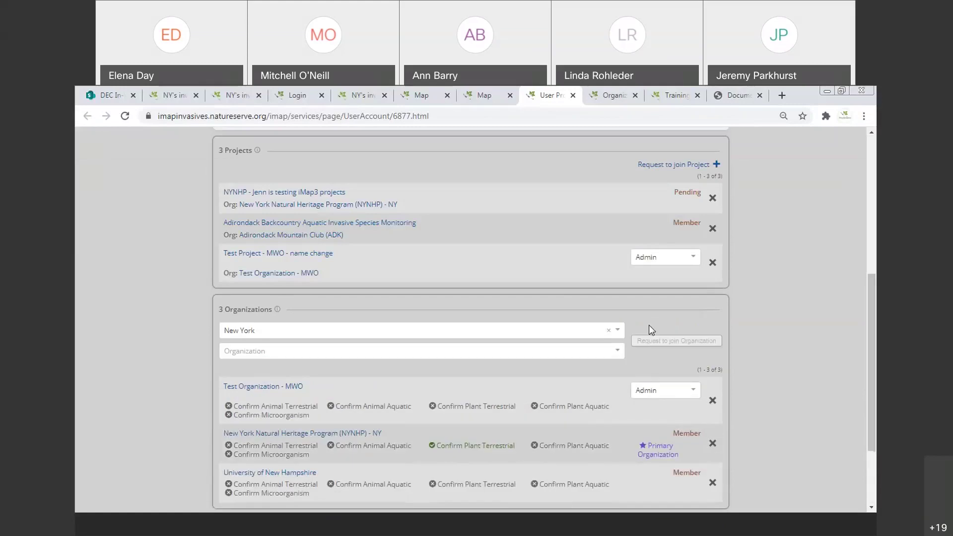
pyautogui.click(346, 351)
pyautogui.write('no a')
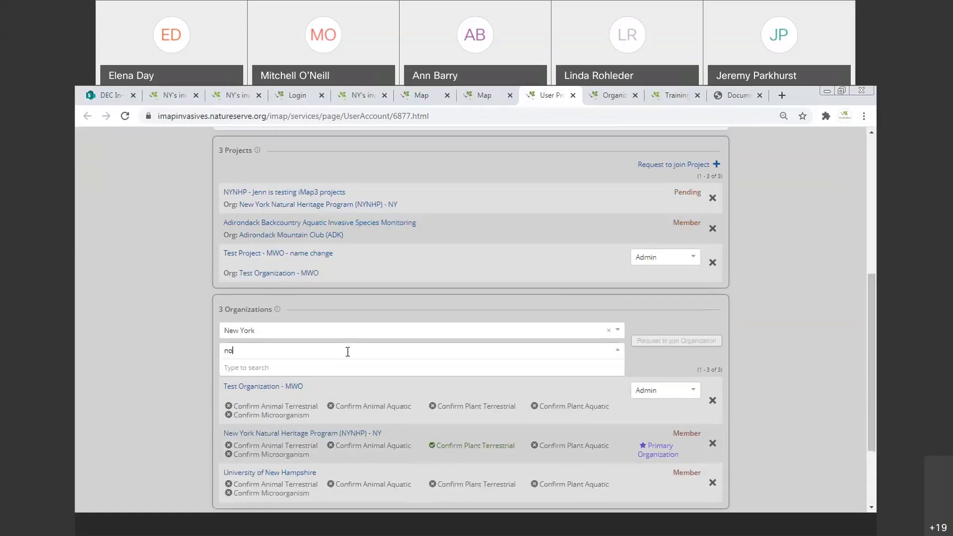
pyautogui.press('BackSpace')
pyautogui.press('BackSpace')
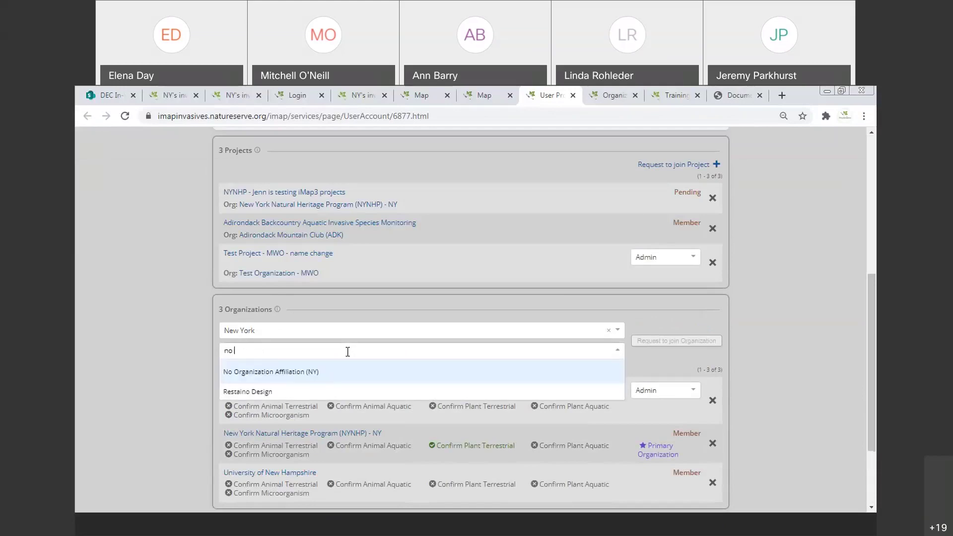
pyautogui.click(228, 377)
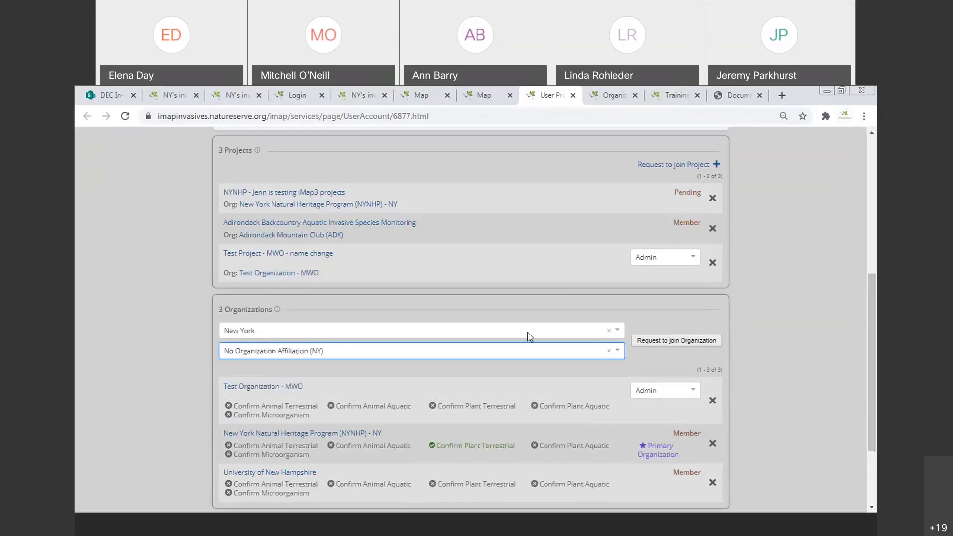
pyautogui.click(697, 346)
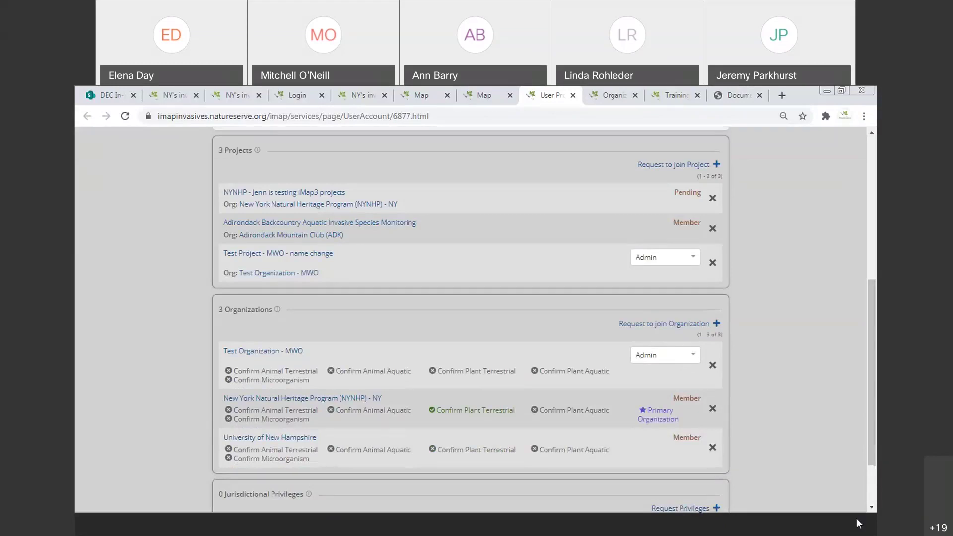
# Step: Try to save the edited account profile
pyautogui.scroll(-2, 497, 347)
pyautogui.scroll(10, 856, 378)
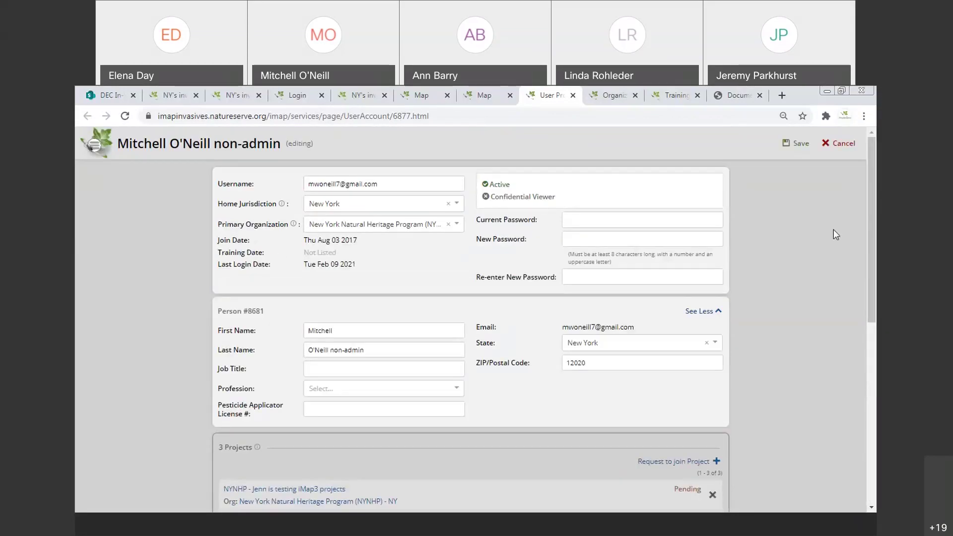
pyautogui.click(794, 144)
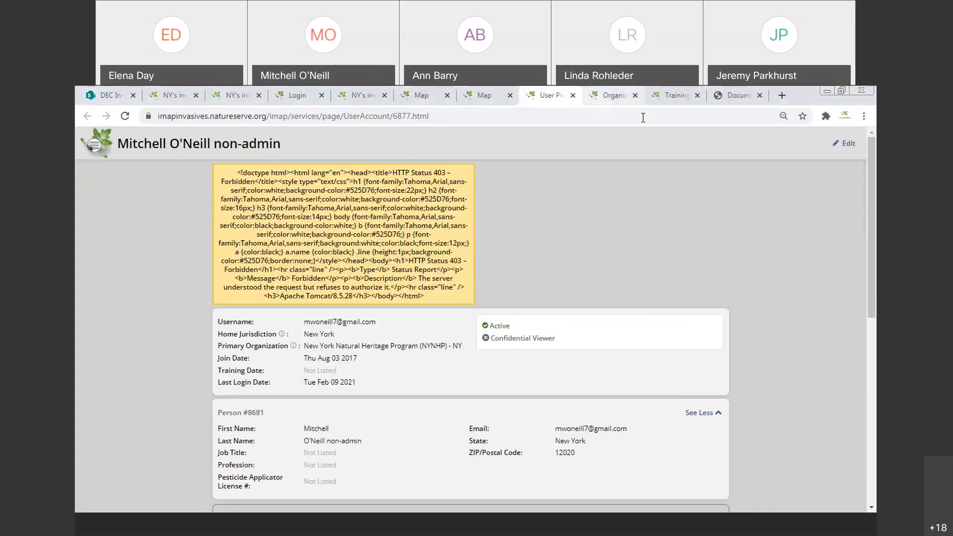
# Step: Find Test Organization - MWO in the profile's organizations, show its organization page and highlight the organization ID in the page address
pyautogui.scroll(-6, 874, 308)
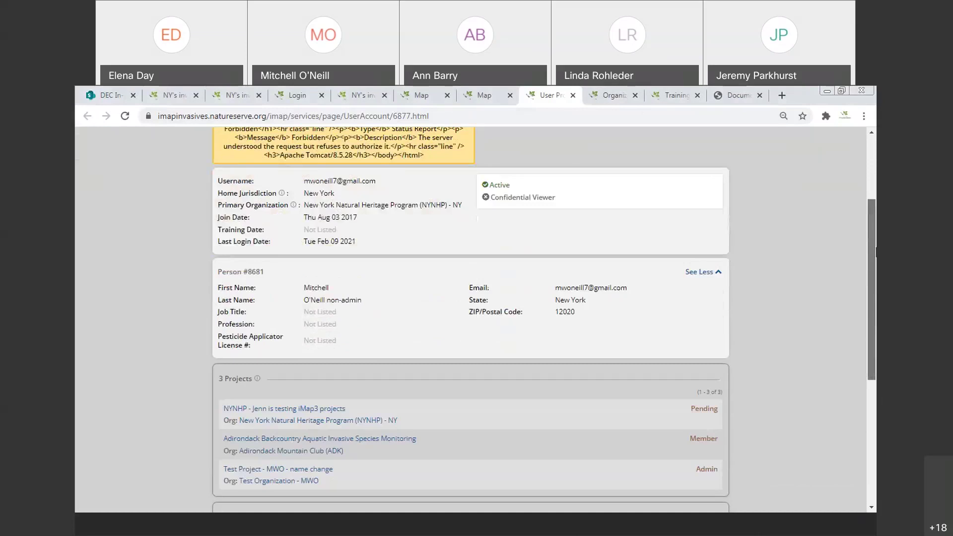
pyautogui.scroll(-3, 875, 301)
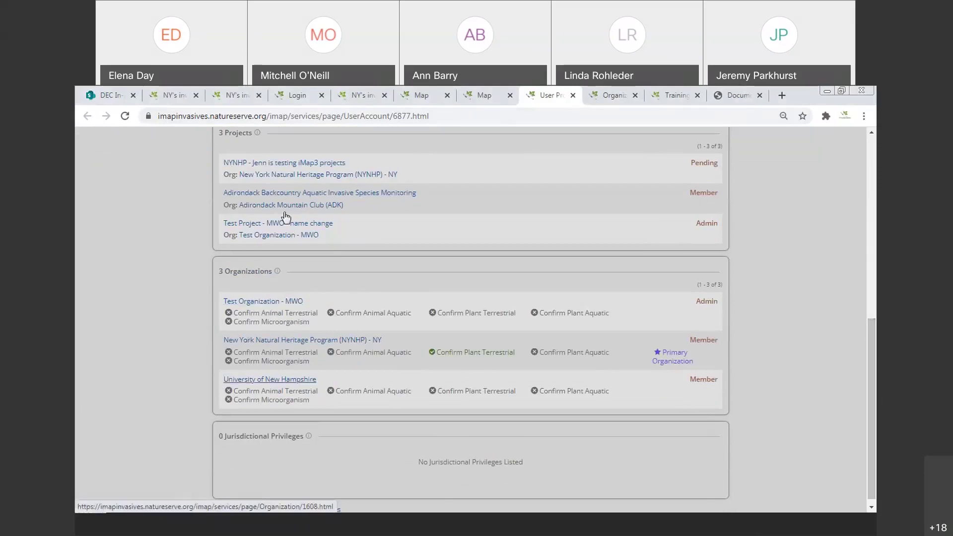
pyautogui.click(258, 304)
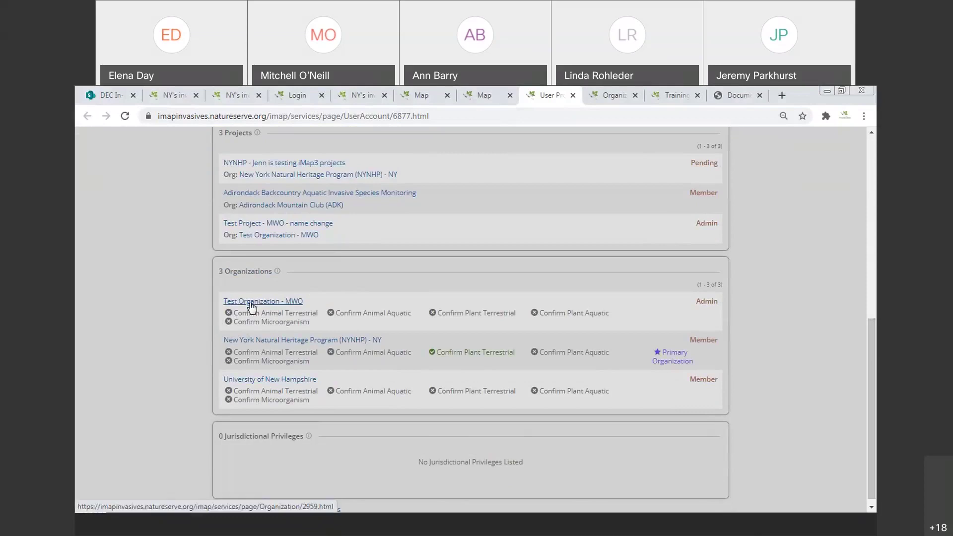
pyautogui.click(609, 99)
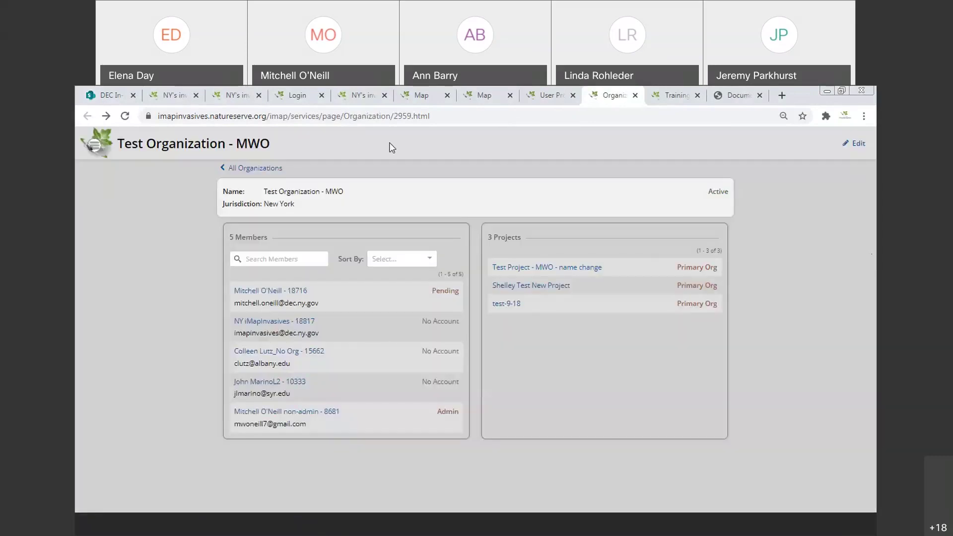
pyautogui.click(398, 119)
pyautogui.moveTo(393, 115); pyautogui.dragTo(414, 115)
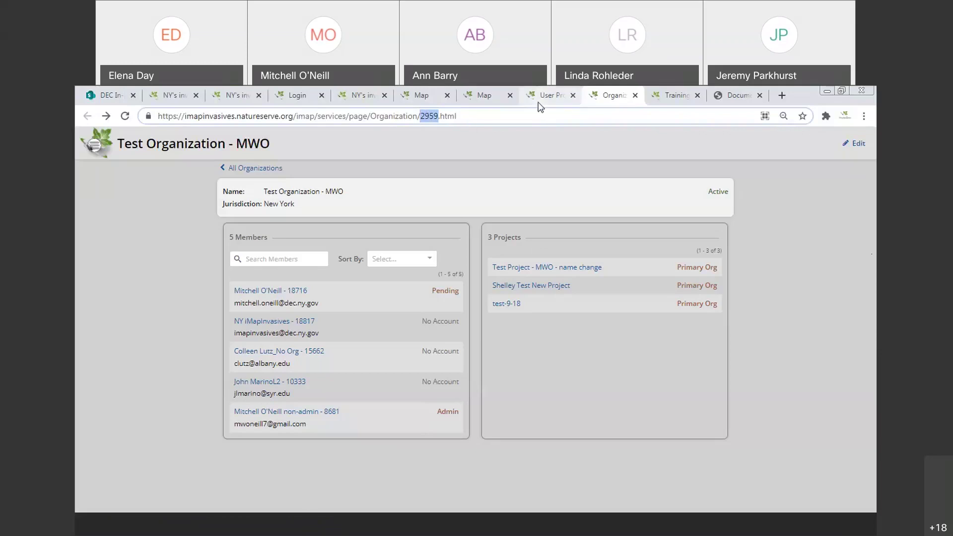
# Step: Dismiss the update notice on the second, local-scale map and zoom in around Fish and Game Rd
pyautogui.click(486, 98)
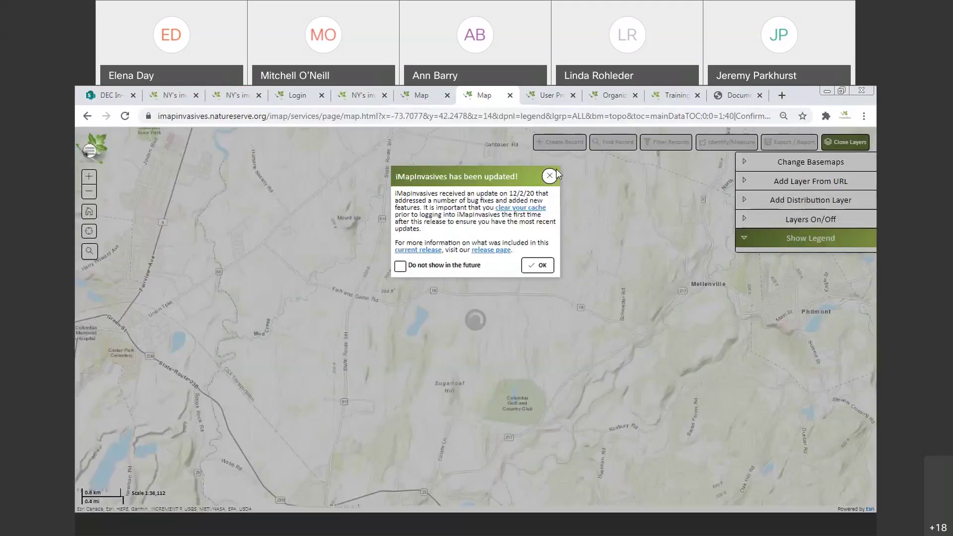
pyautogui.click(549, 177)
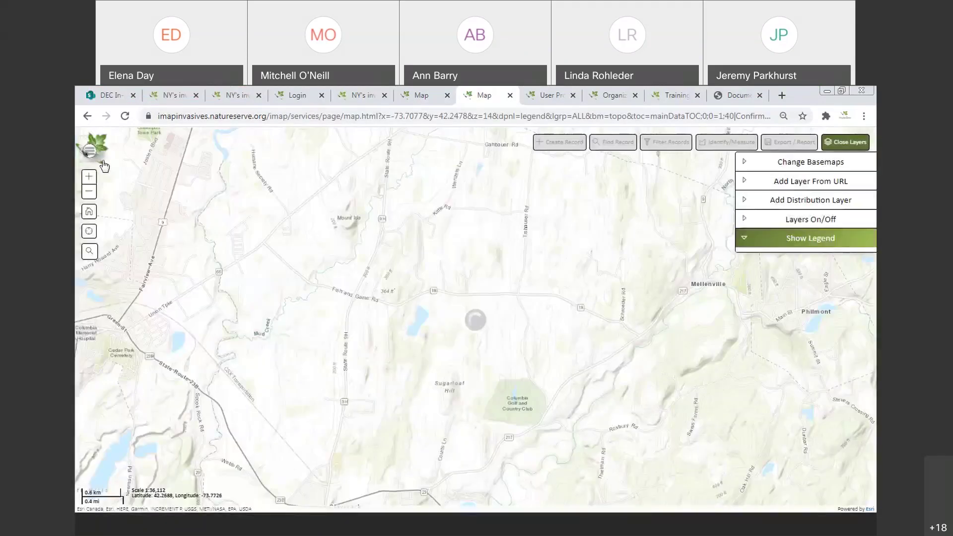
pyautogui.click(88, 177)
pyautogui.moveTo(510, 326); pyautogui.dragTo(467, 349)
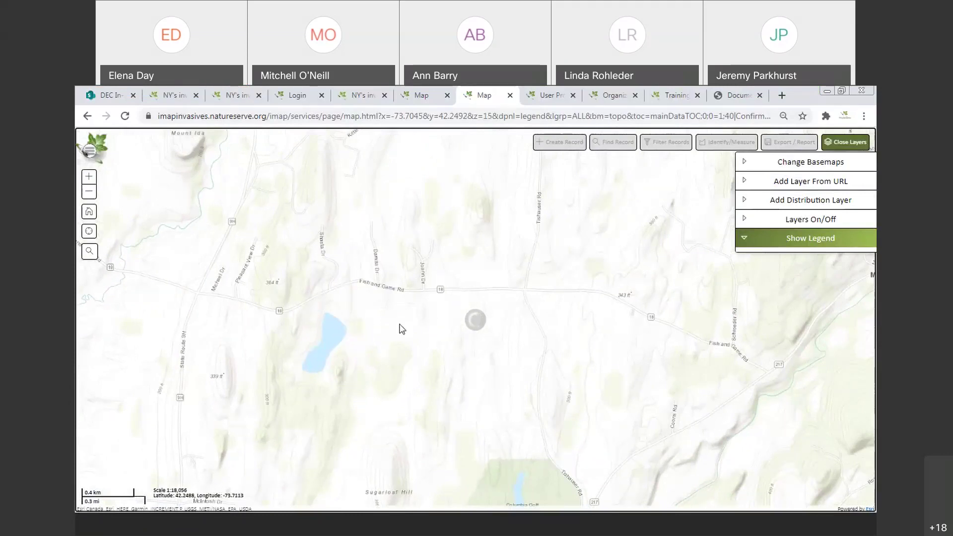
# Step: Return to the North America map, close its navigation menu and open the address, place or GPS coordinates search
pyautogui.click(420, 98)
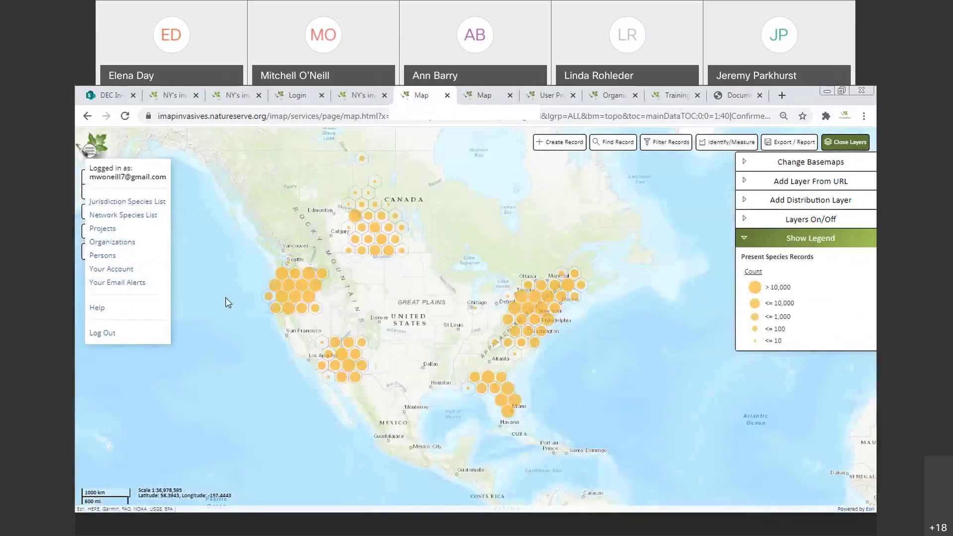
pyautogui.click(549, 331)
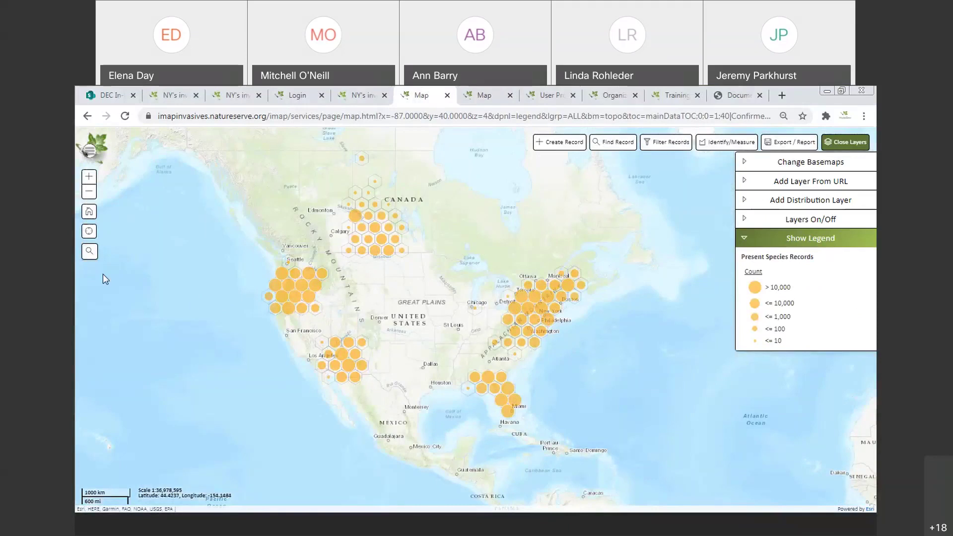
pyautogui.click(90, 251)
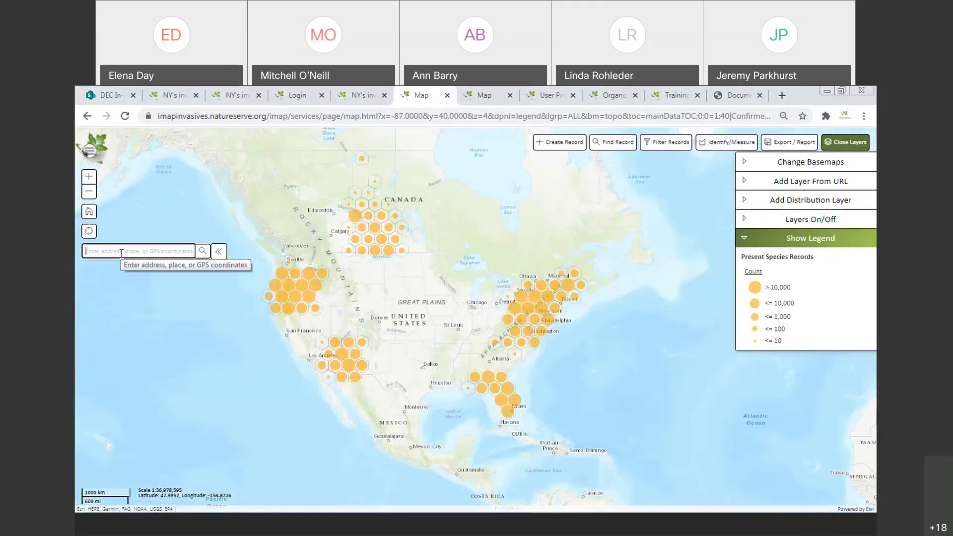
pyautogui.click(145, 285)
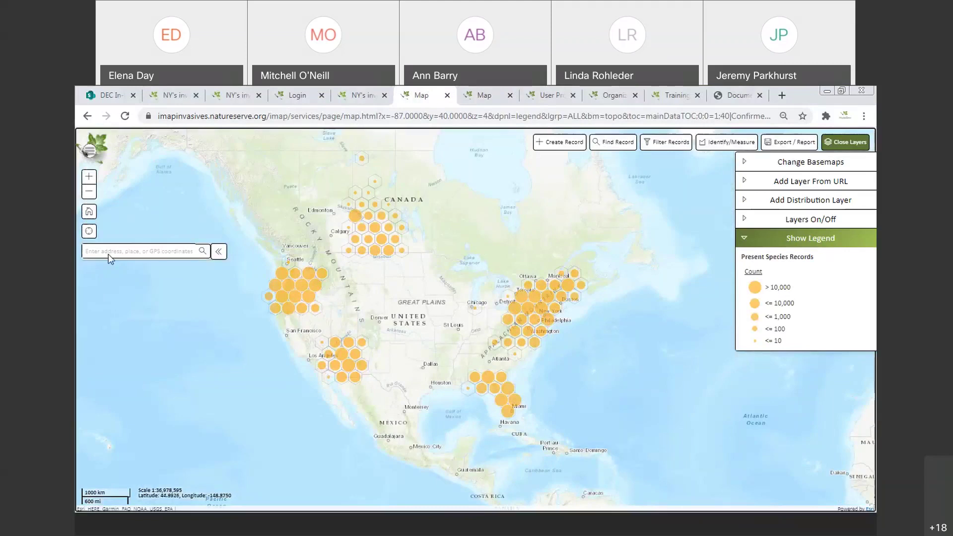
pyautogui.click(89, 233)
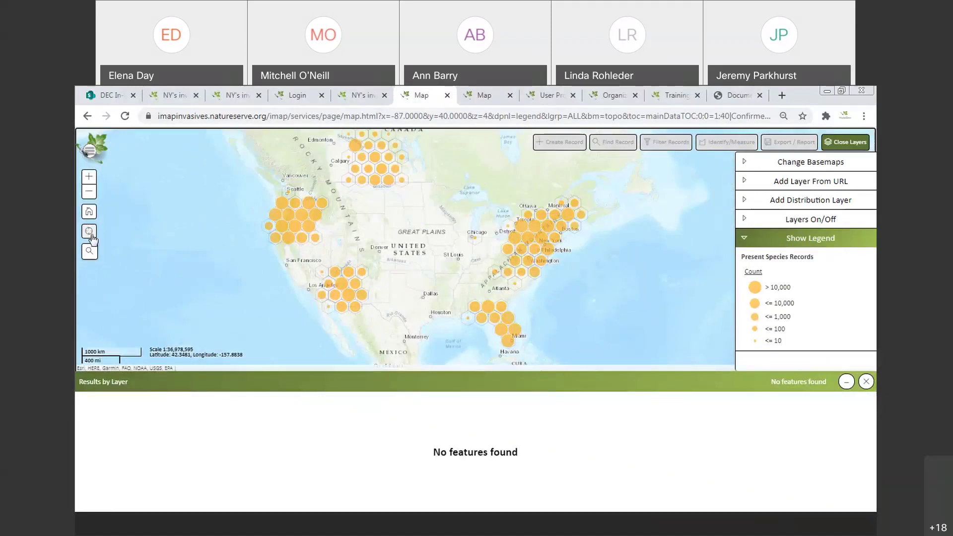
# Step: Zoom the map in on the Great Lakes region and bring the northeastern species records into view
pyautogui.click(89, 176)
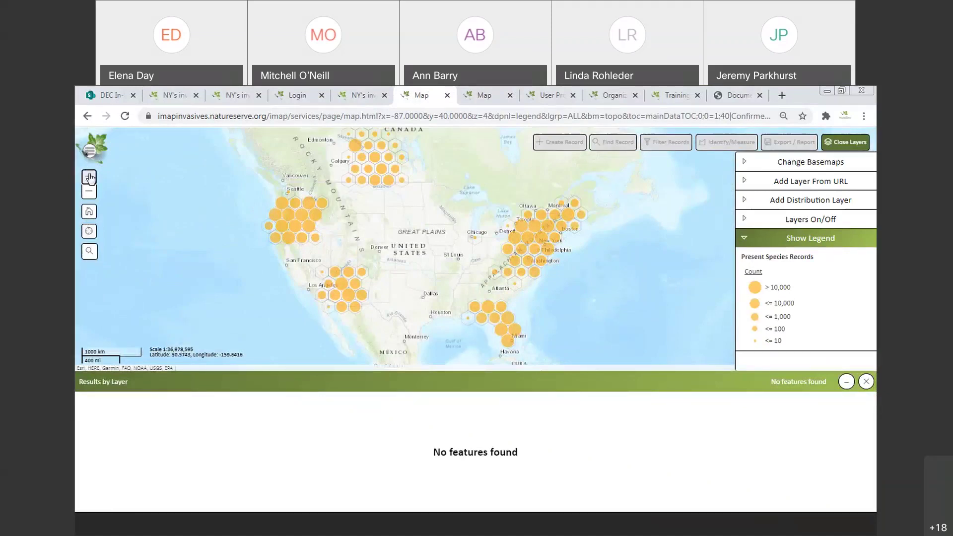
pyautogui.click(89, 177)
pyautogui.click(89, 177)
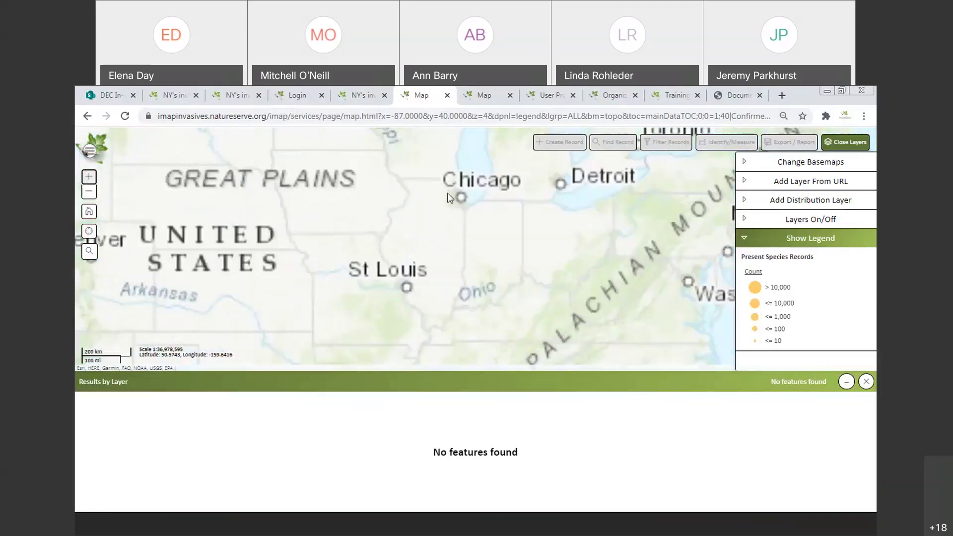
pyautogui.moveTo(158, 325); pyautogui.dragTo(544, 211)
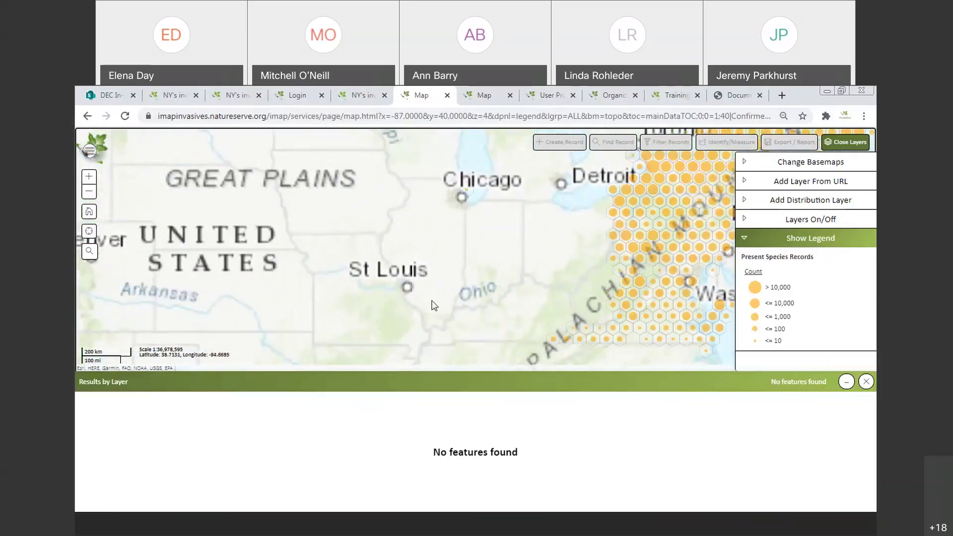
pyautogui.moveTo(433, 305); pyautogui.dragTo(395, 325)
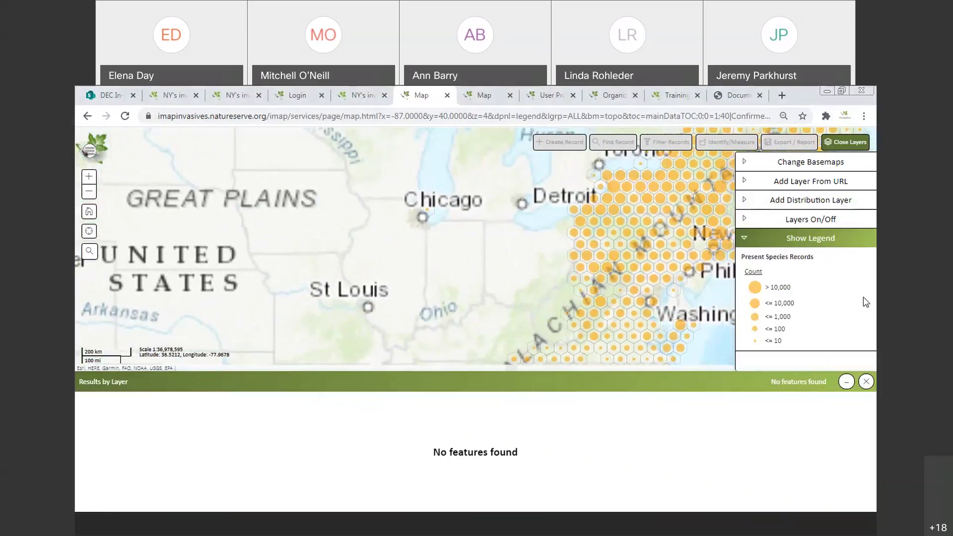
# Step: Close the empty results list and zoom the map in on the northeastern species records between Toronto and Boston
pyautogui.click(866, 382)
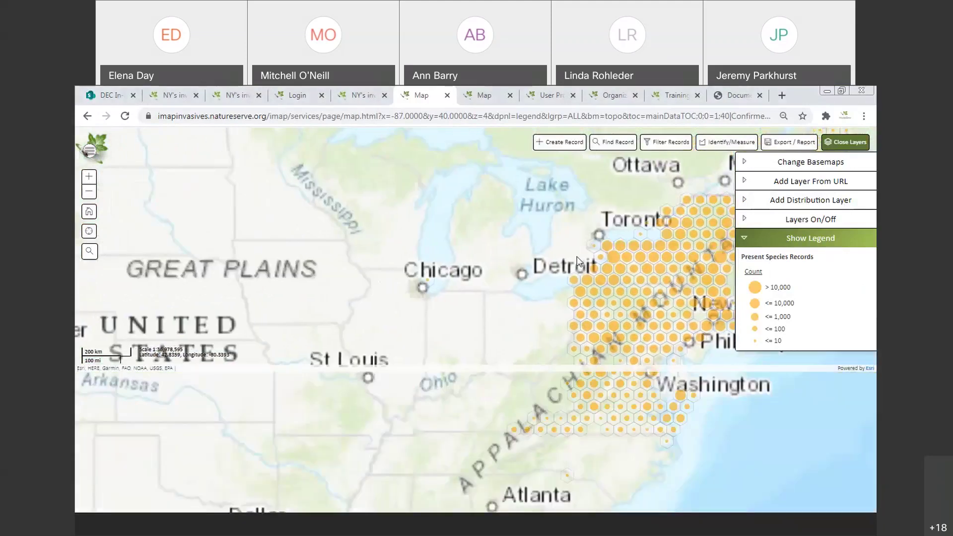
pyautogui.moveTo(533, 248); pyautogui.dragTo(269, 327)
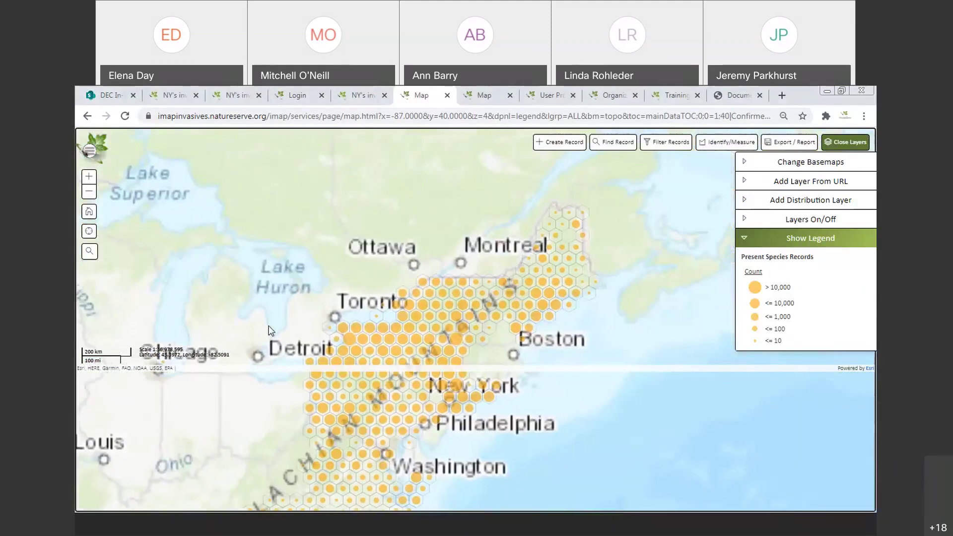
pyautogui.click(89, 176)
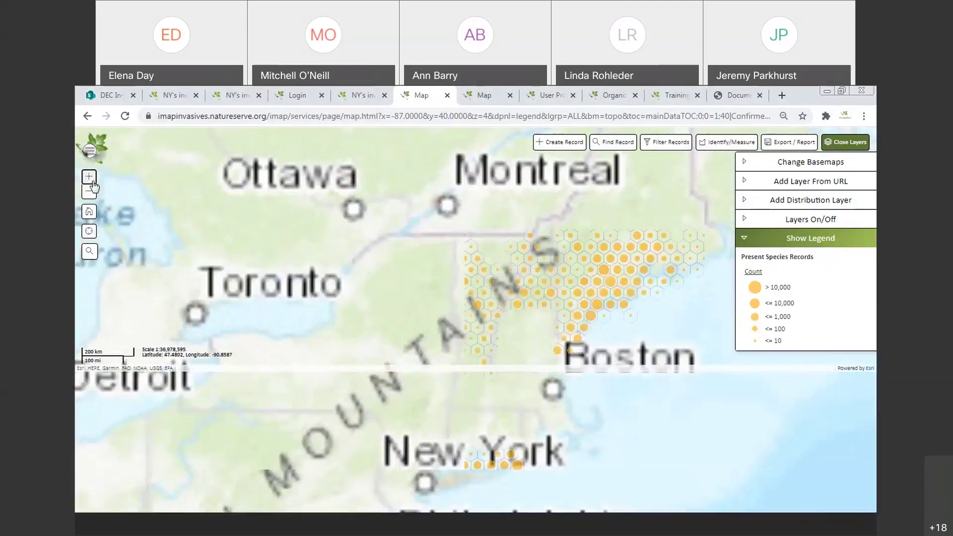
pyautogui.click(91, 179)
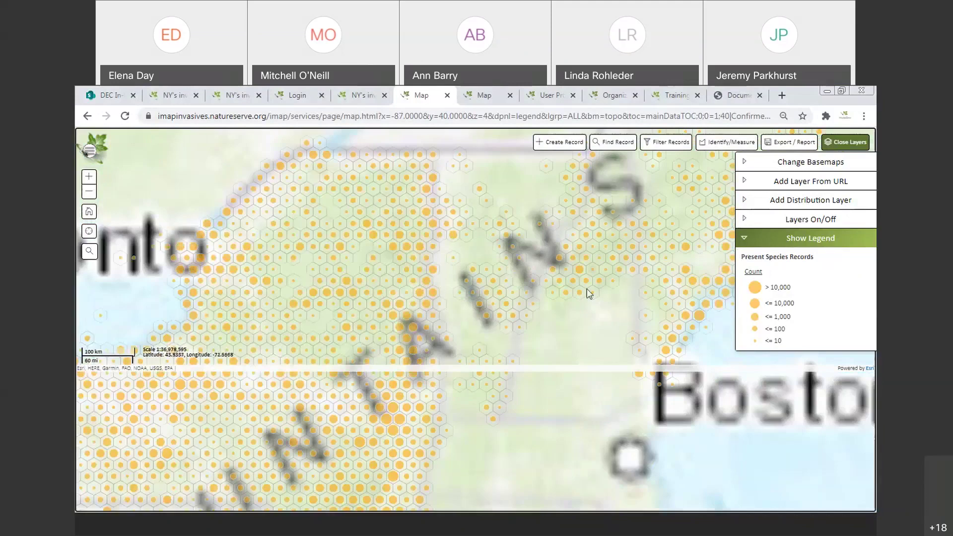
# Step: Switch to the local-scale Fish and Game Rd map, try the Satellite basemap, and set the basemap to Light Gray
pyautogui.hotkey('ctrl', 'Tab')
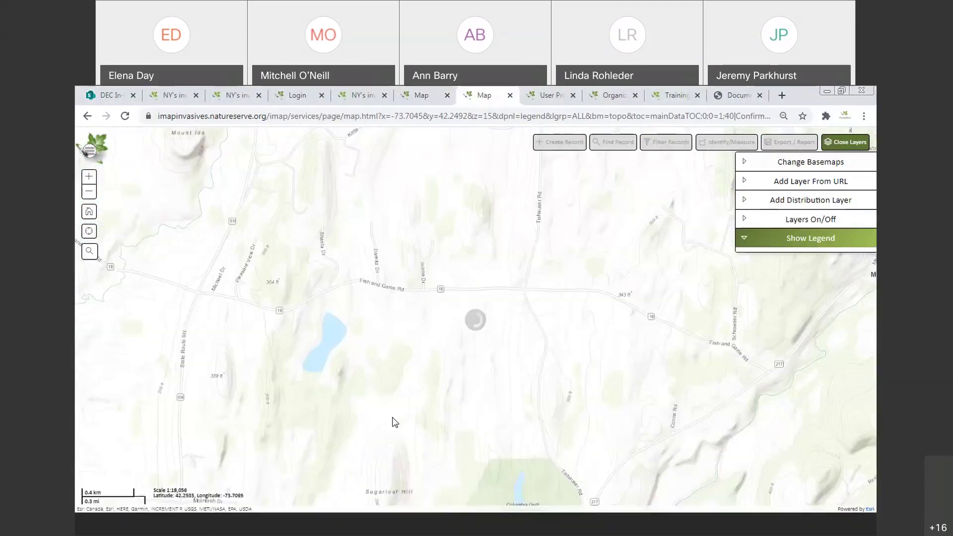
pyautogui.click(807, 164)
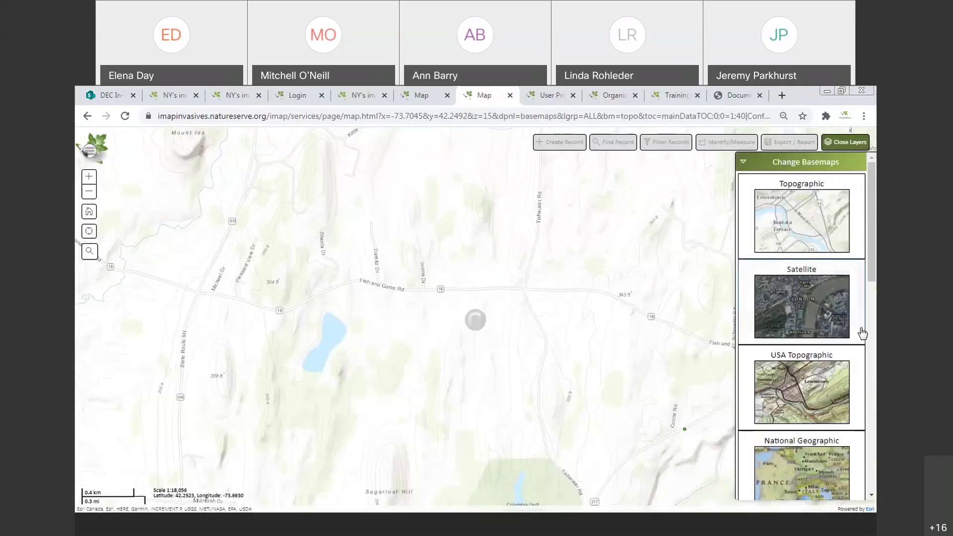
pyautogui.click(845, 321)
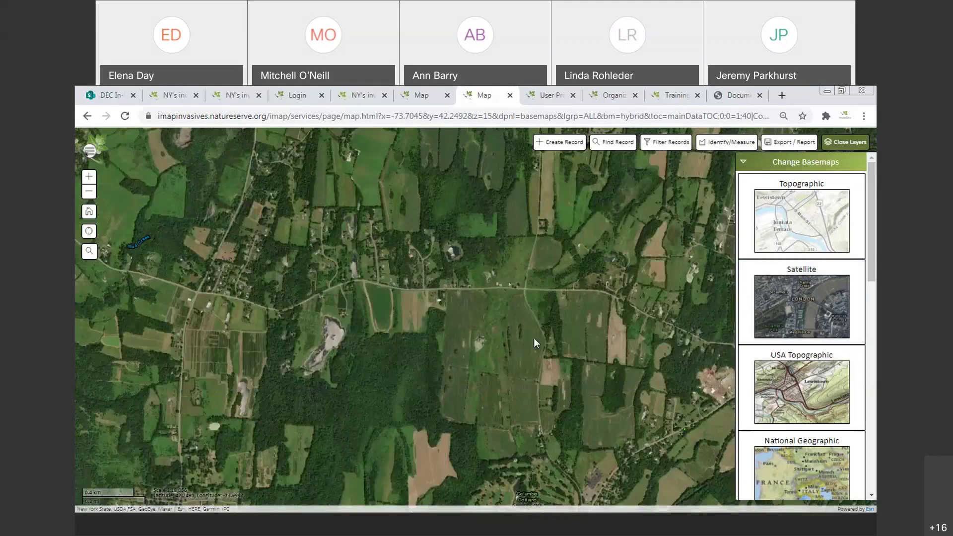
pyautogui.moveTo(868, 193); pyautogui.dragTo(859, 416)
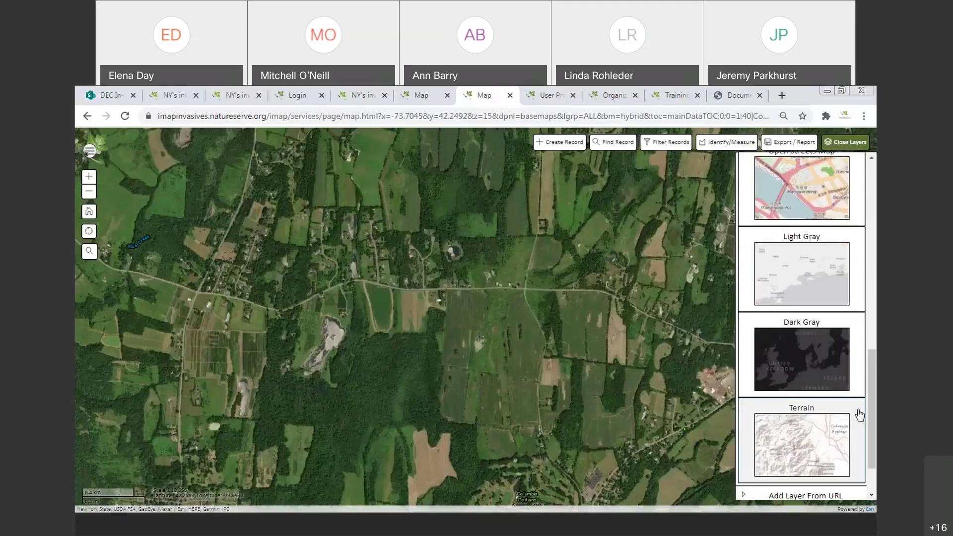
pyautogui.click(838, 265)
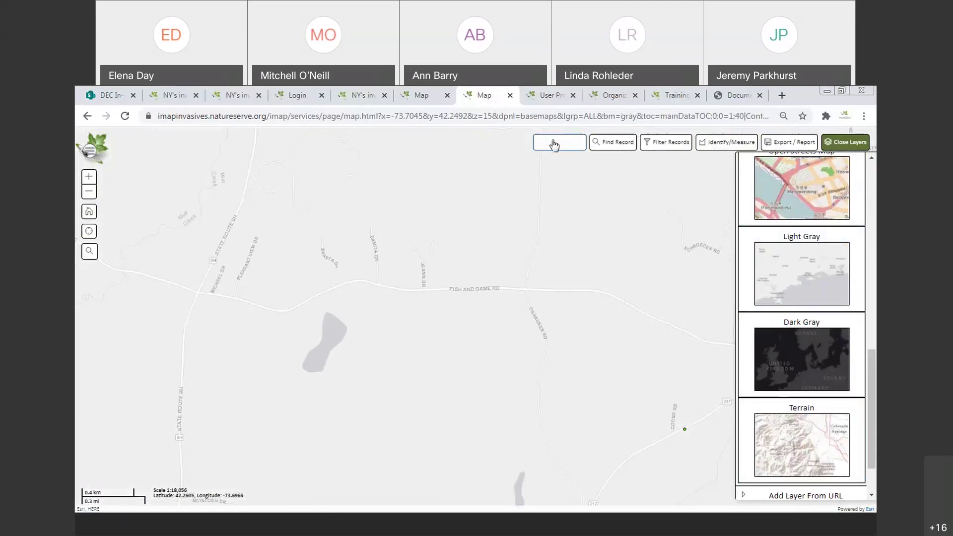
# Step: Create a Multi-Record Searched Area and draw it as a four-sided polygon along the south side of Fish and Game Rd
pyautogui.click(566, 150)
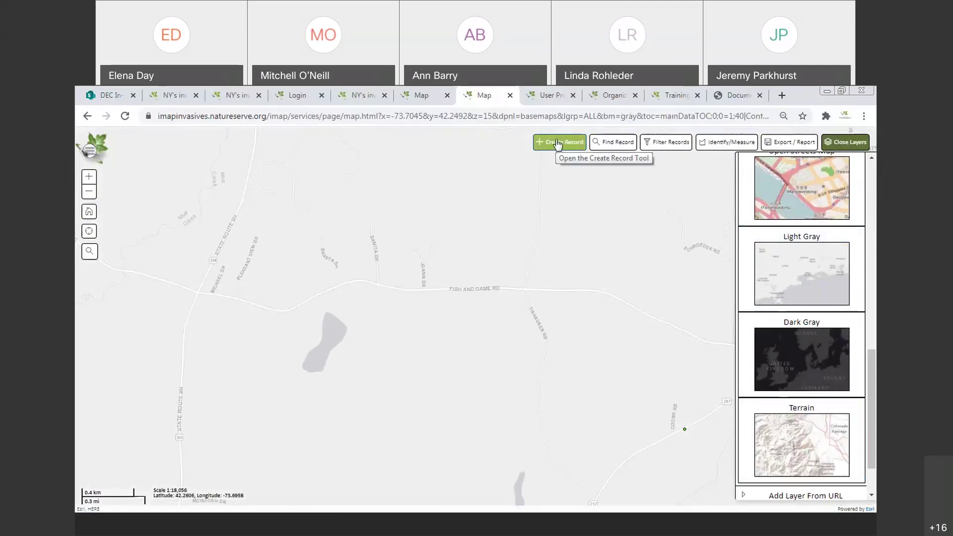
pyautogui.click(557, 143)
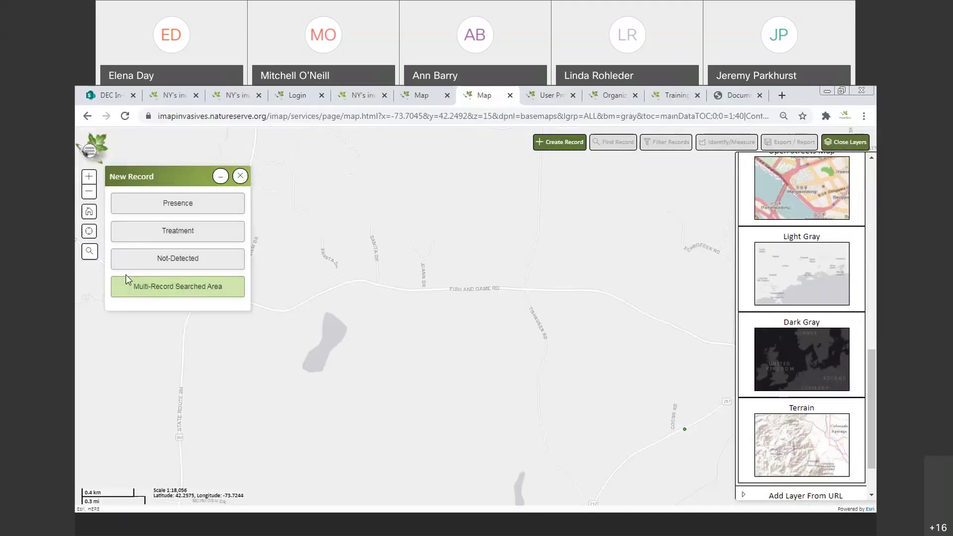
pyautogui.click(213, 292)
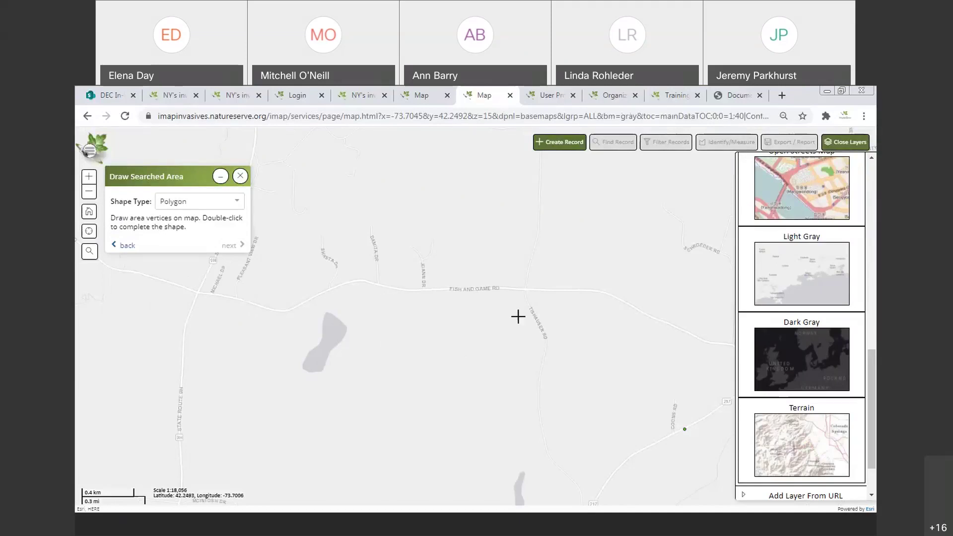
pyautogui.click(389, 288)
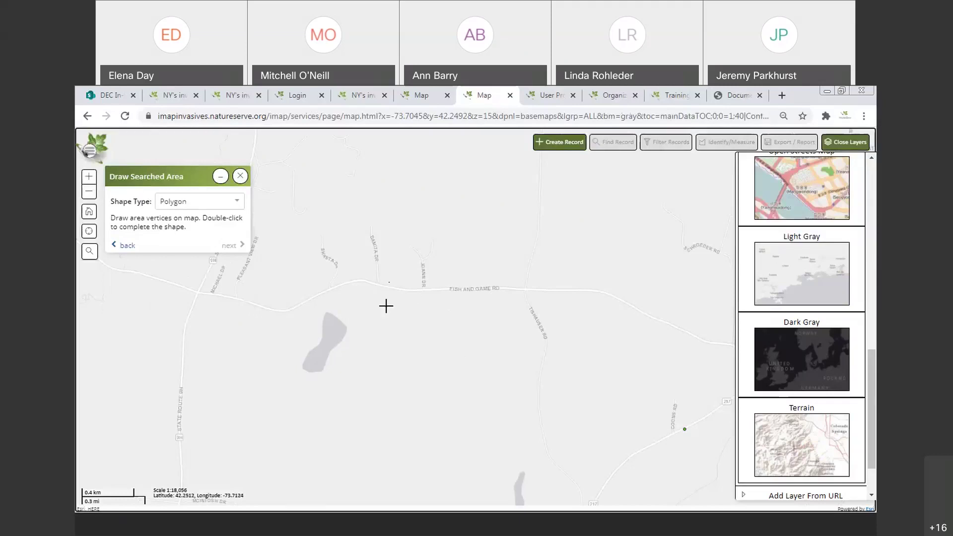
pyautogui.click(403, 341)
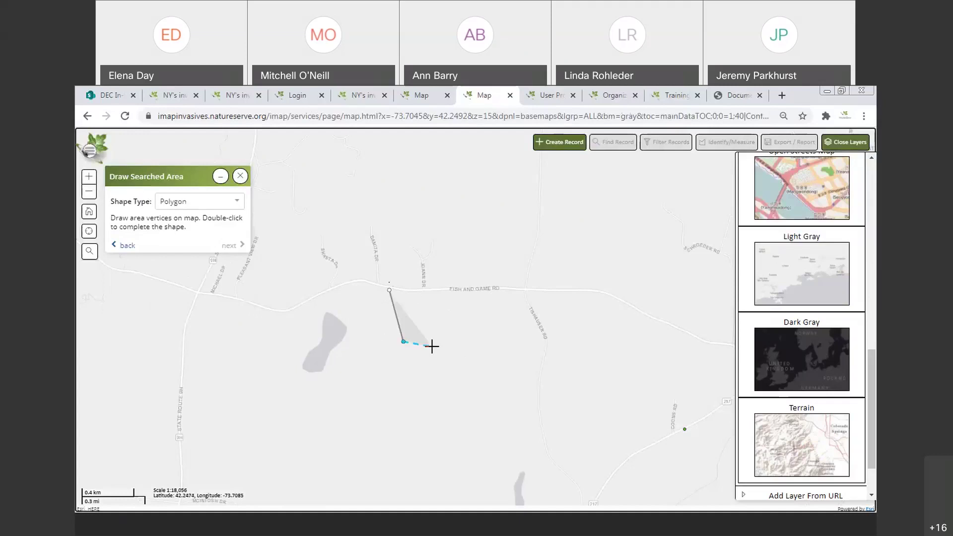
pyautogui.click(493, 351)
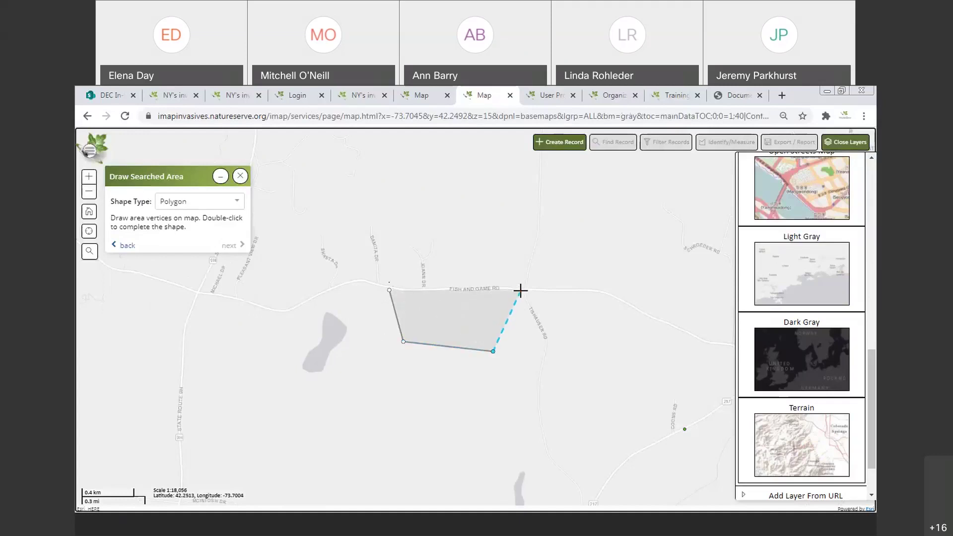
pyautogui.click(520, 290)
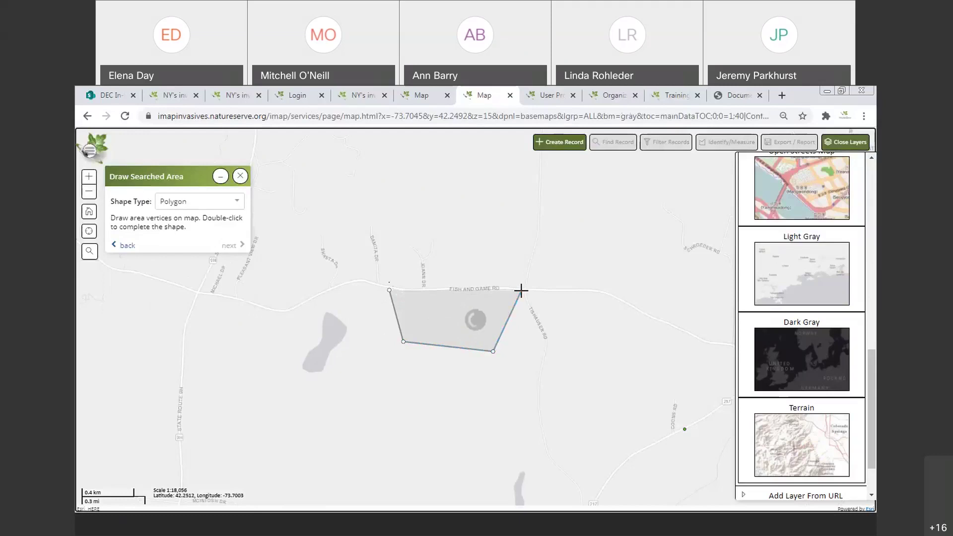
pyautogui.doubleClick(460, 289)
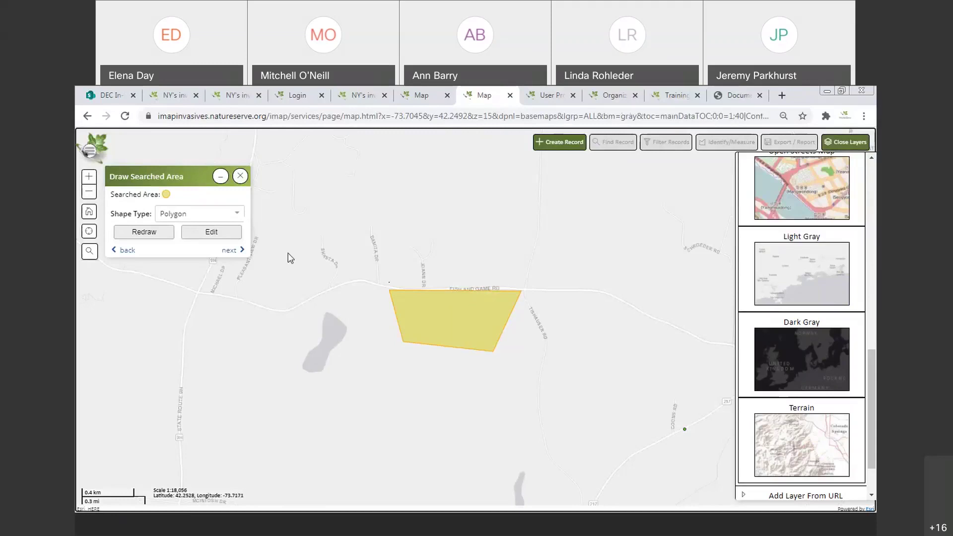
pyautogui.click(230, 250)
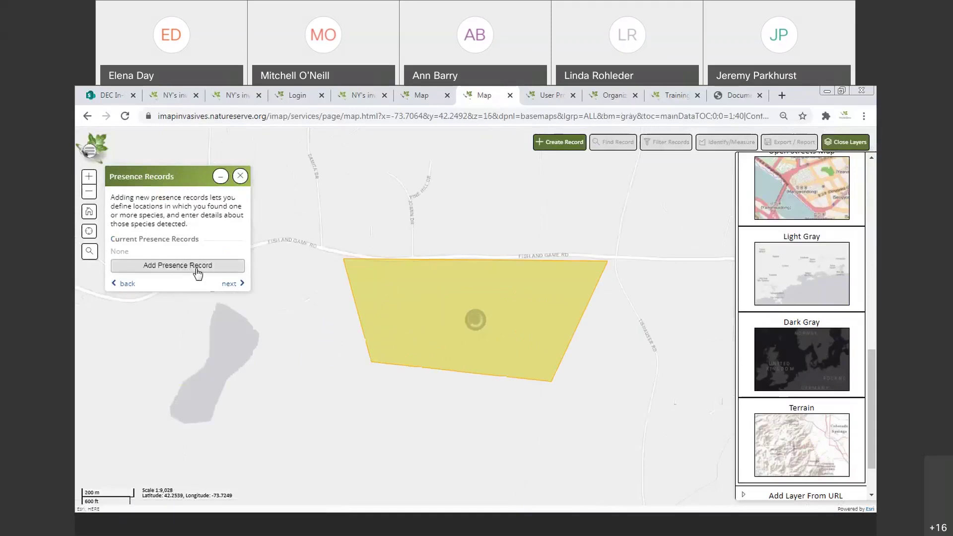
# Step: Add a presence record as a point inside the northwest corner of the searched area and continue to its details
pyautogui.click(197, 269)
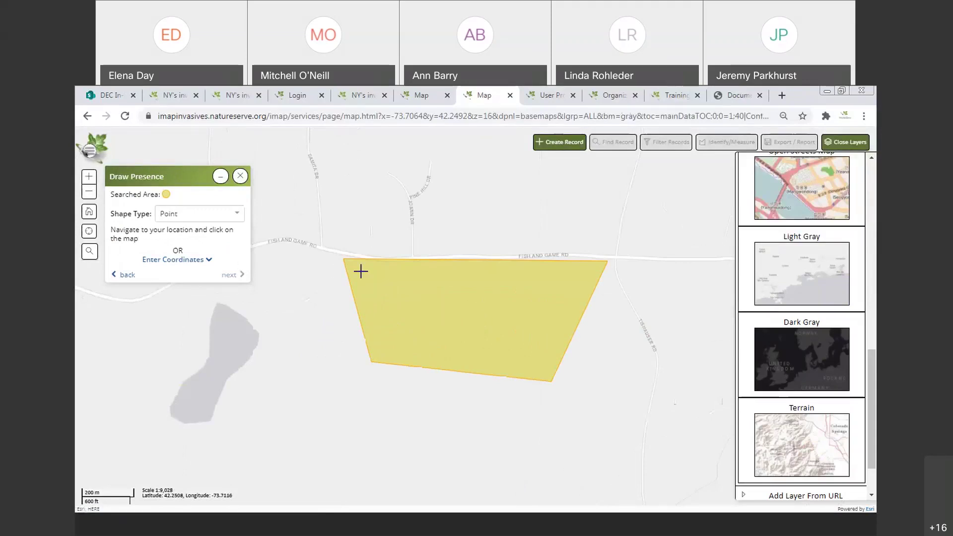
pyautogui.click(372, 284)
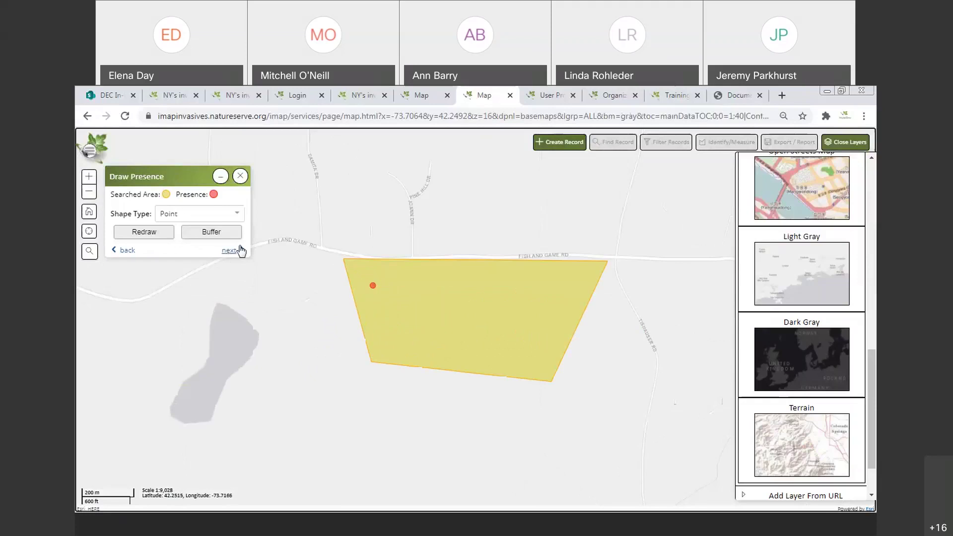
pyautogui.click(237, 217)
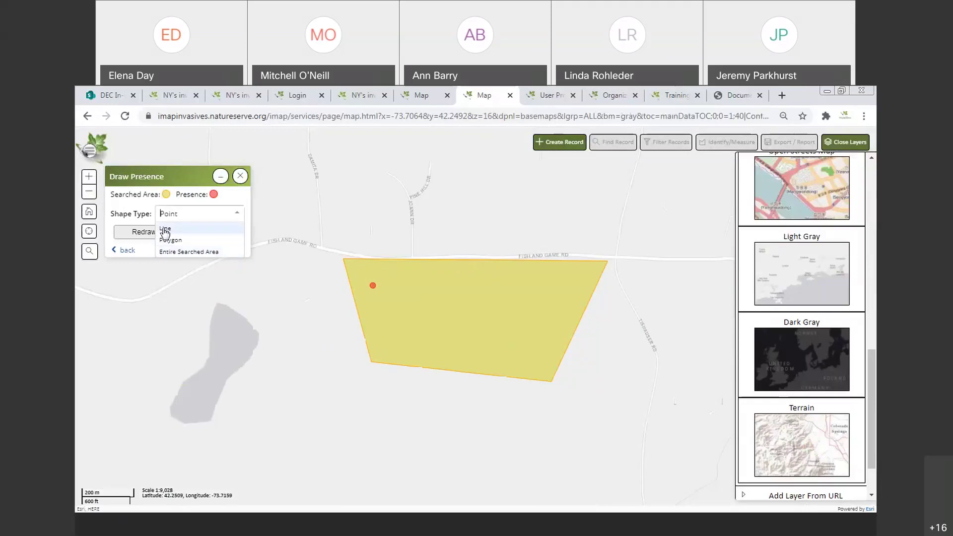
pyautogui.click(148, 214)
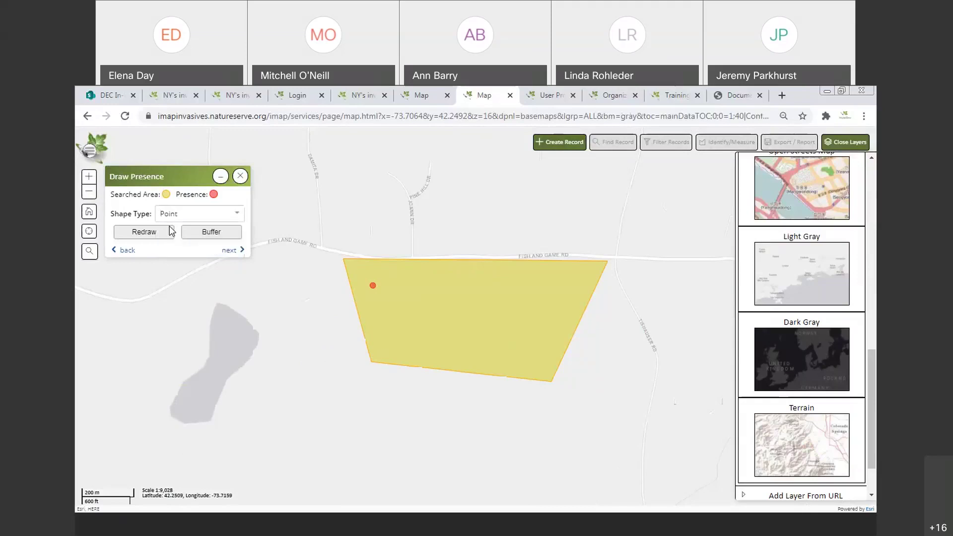
pyautogui.click(232, 252)
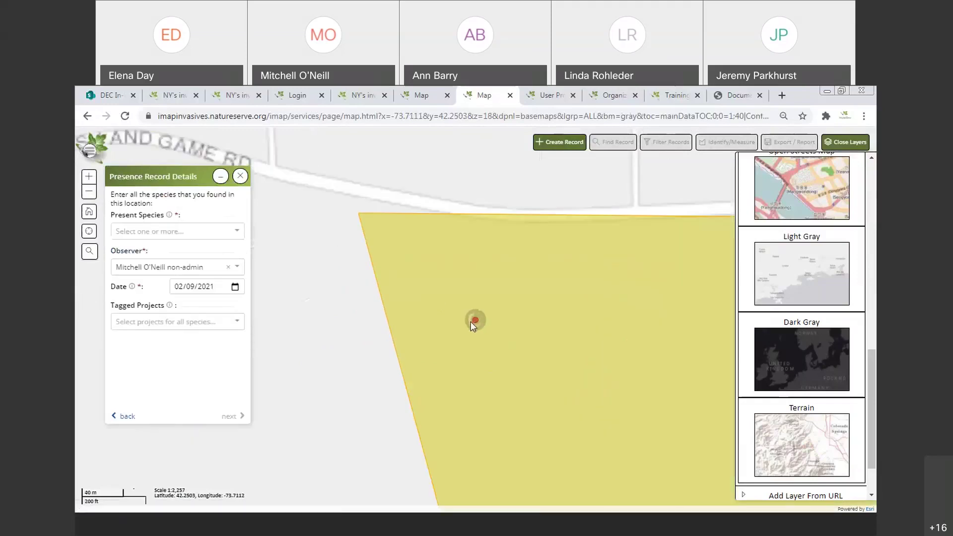
# Step: Set the presence record's present species to Fake Species (for testing)
pyautogui.click(169, 232)
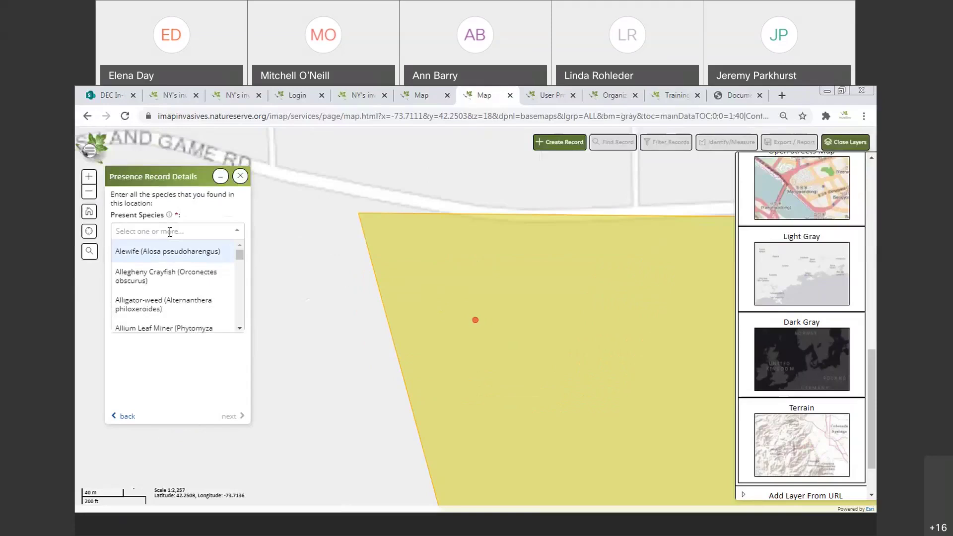
pyautogui.write('Fake sp')
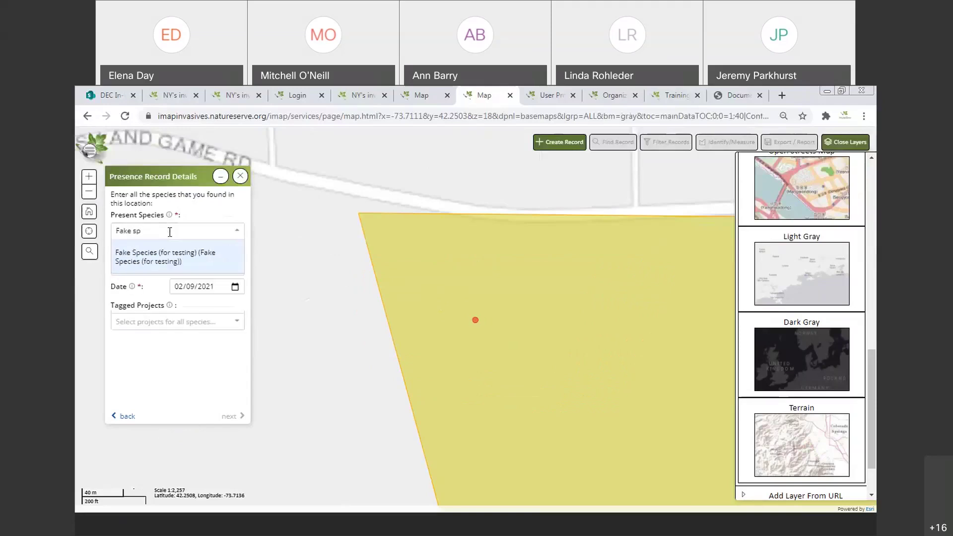
pyautogui.click(177, 258)
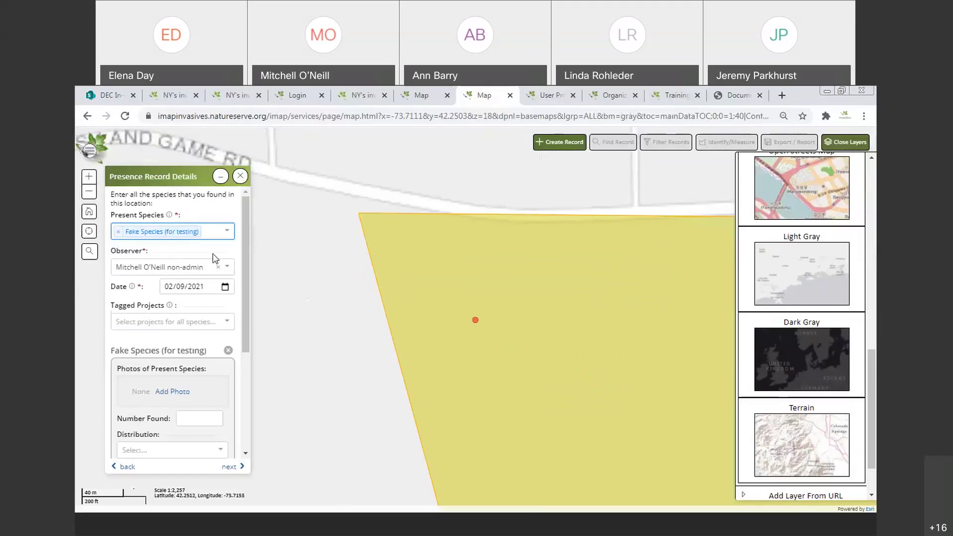
# Step: Review the main details for Fake Species (for testing), including the photo and number found fields and the distribution options
pyautogui.scroll(-1, 245, 234)
pyautogui.moveTo(245, 234); pyautogui.dragTo(240, 300)
pyautogui.click(162, 268)
pyautogui.scroll(-1, 240, 267)
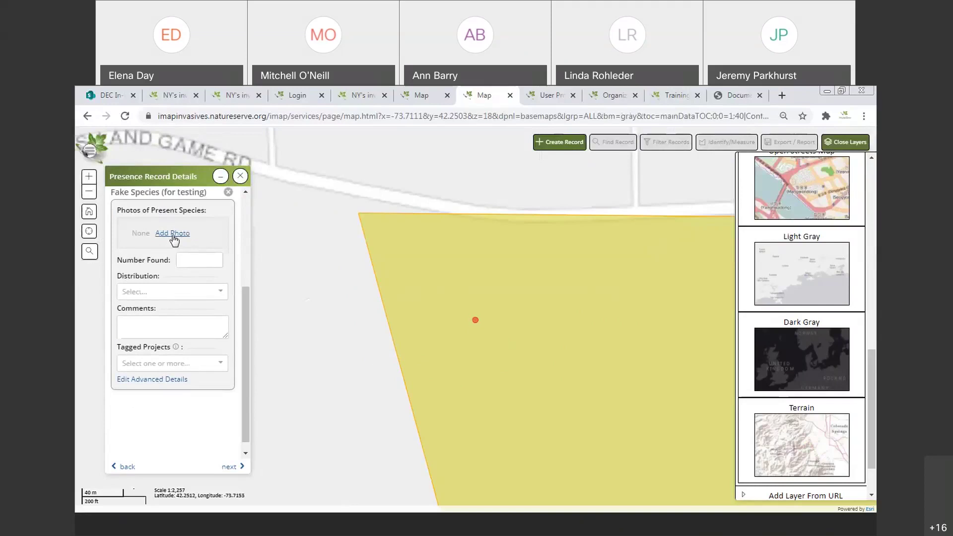
pyautogui.moveTo(242, 304); pyautogui.dragTo(243, 314)
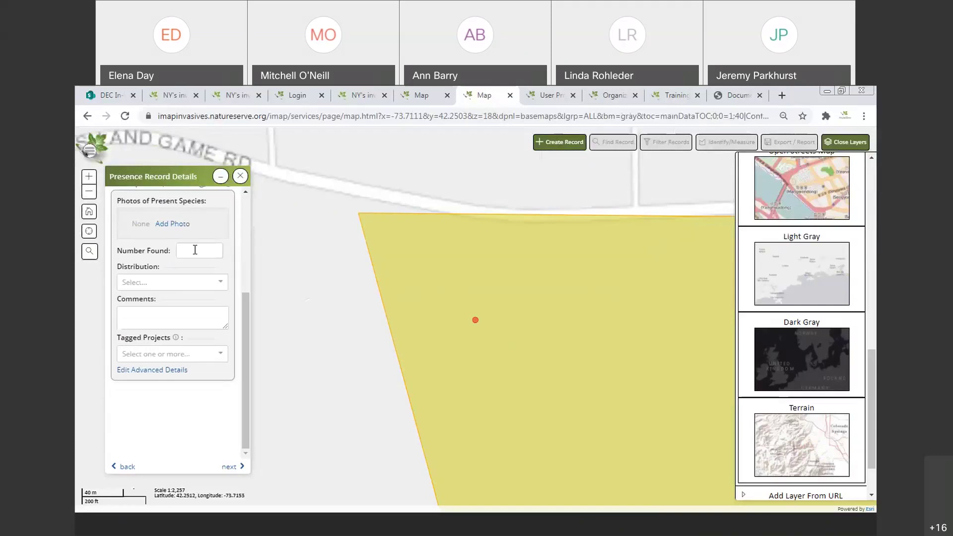
pyautogui.click(212, 278)
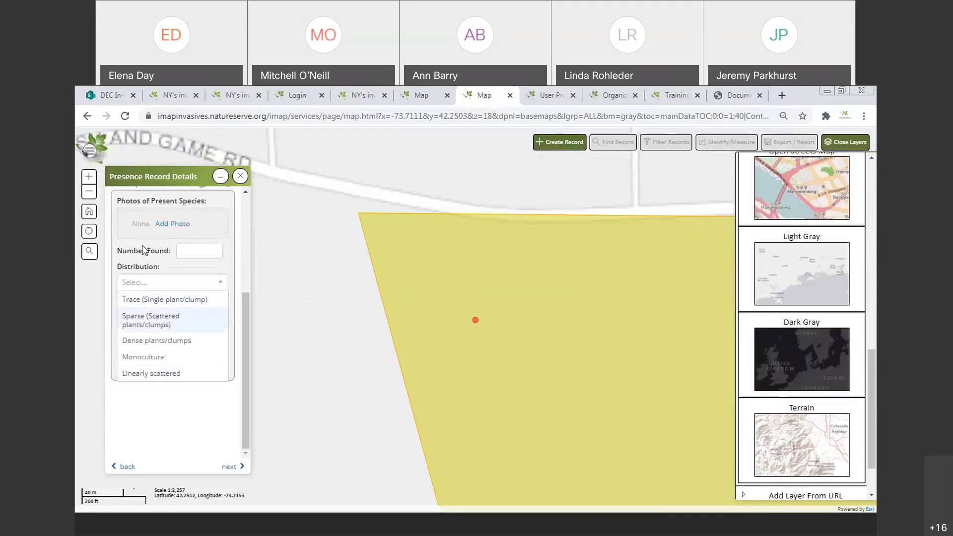
pyautogui.click(177, 253)
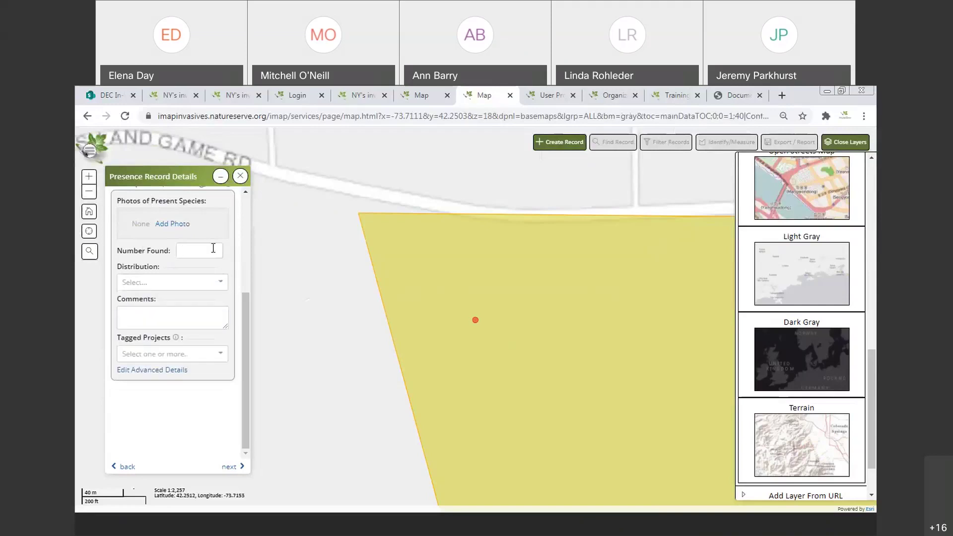
# Step: Open the advanced details for Fake Species (for testing) and review the Evaluation Type and Follow-Up options
pyautogui.moveTo(180, 339)
pyautogui.click(160, 370)
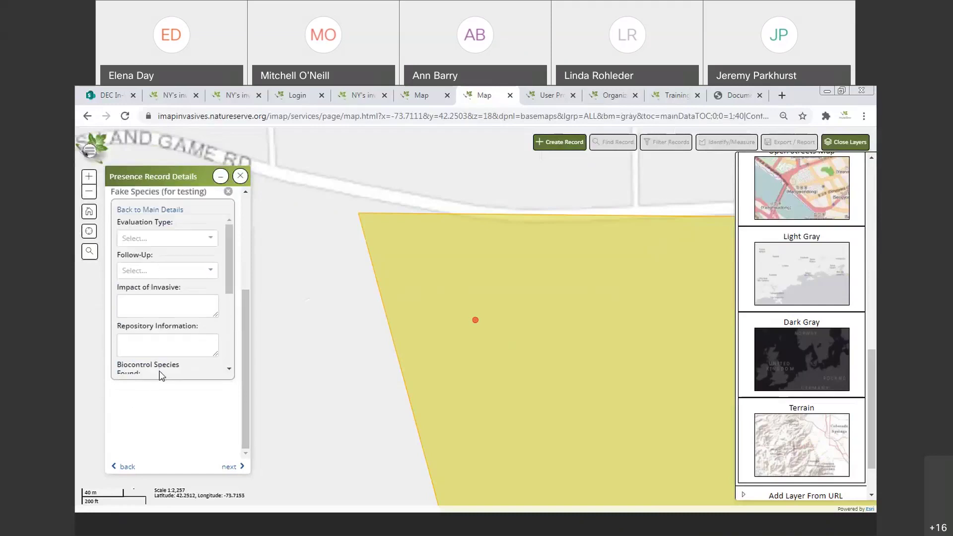
pyautogui.moveTo(226, 247)
pyautogui.mouseDown()
pyautogui.moveTo(228, 327)
pyautogui.moveTo(222, 241)
pyautogui.mouseUp()
pyautogui.click(211, 239)
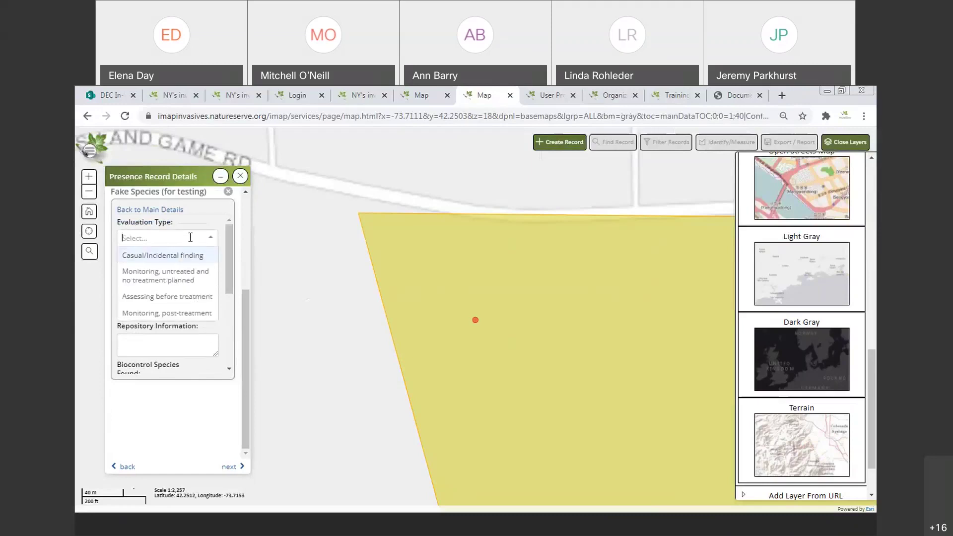
pyautogui.click(191, 237)
pyautogui.click(209, 270)
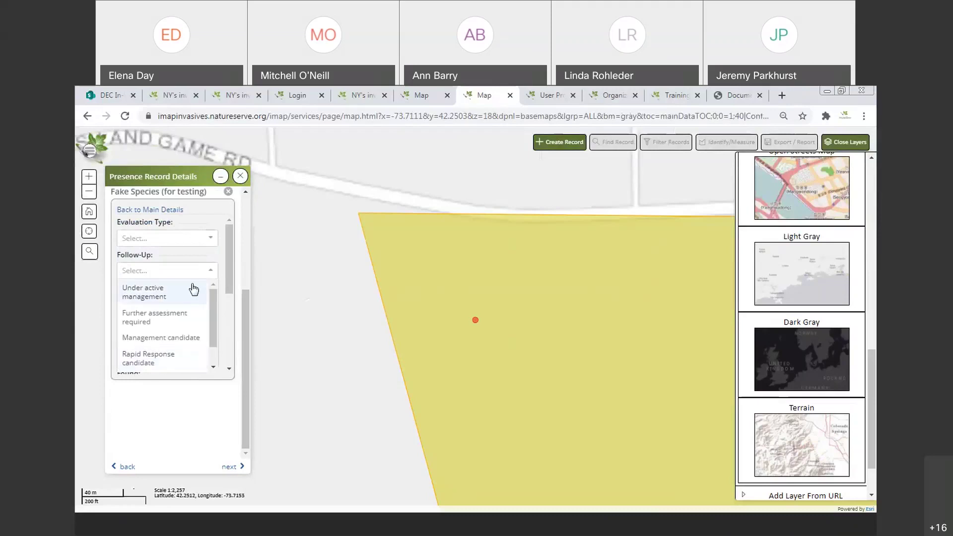
pyautogui.scroll(-1, 219, 332)
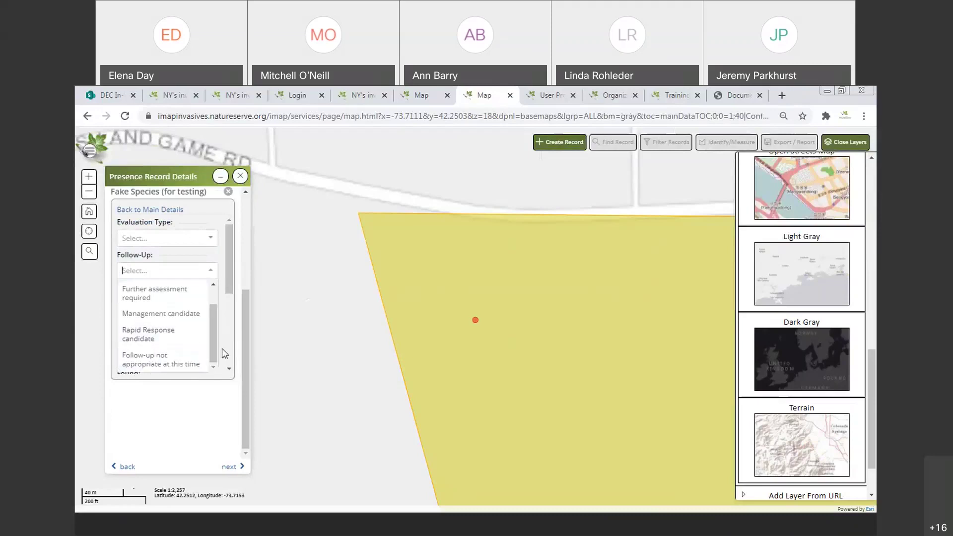
pyautogui.click(199, 403)
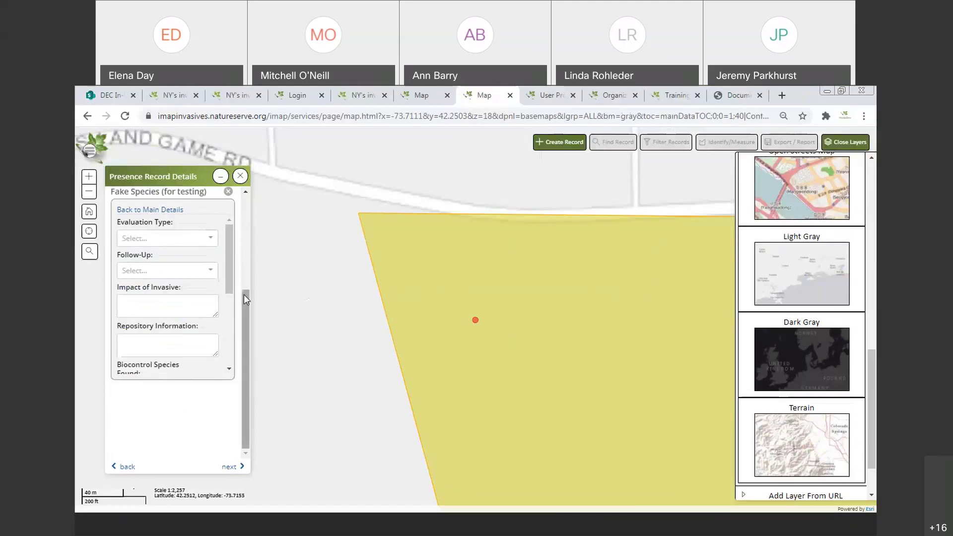
# Step: Complete the presence record for Fake Species (for testing) and continue to the treatment records
pyautogui.scroll(3, 245, 269)
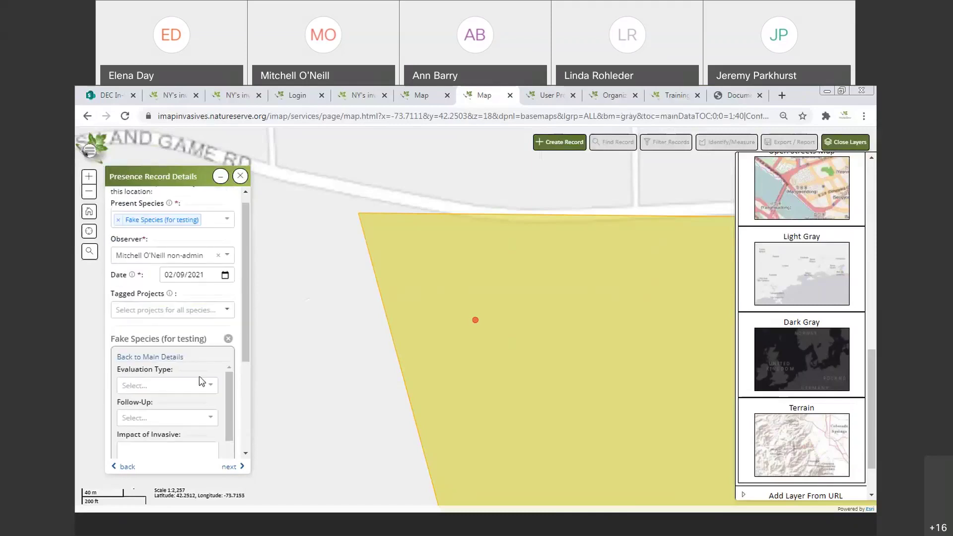
pyautogui.moveTo(246, 263); pyautogui.dragTo(244, 240)
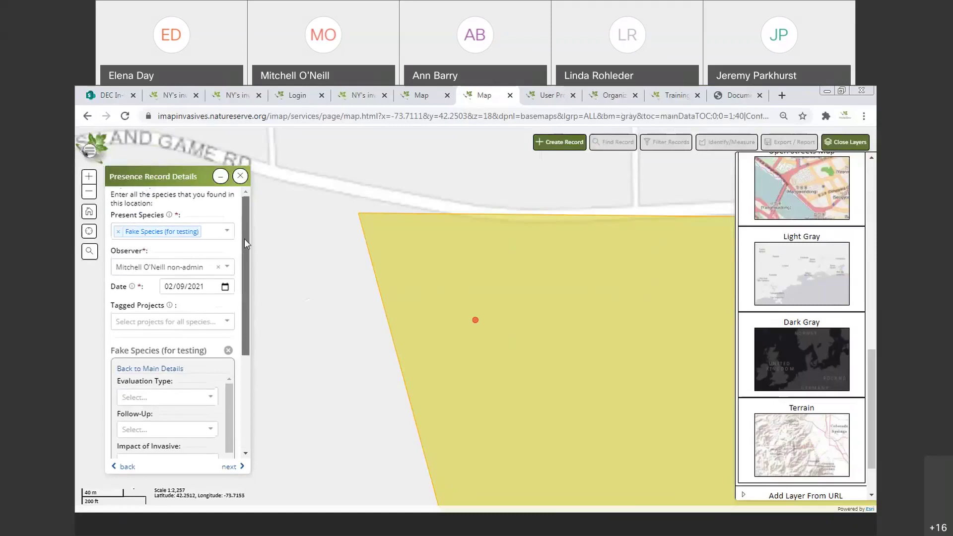
pyautogui.click(229, 468)
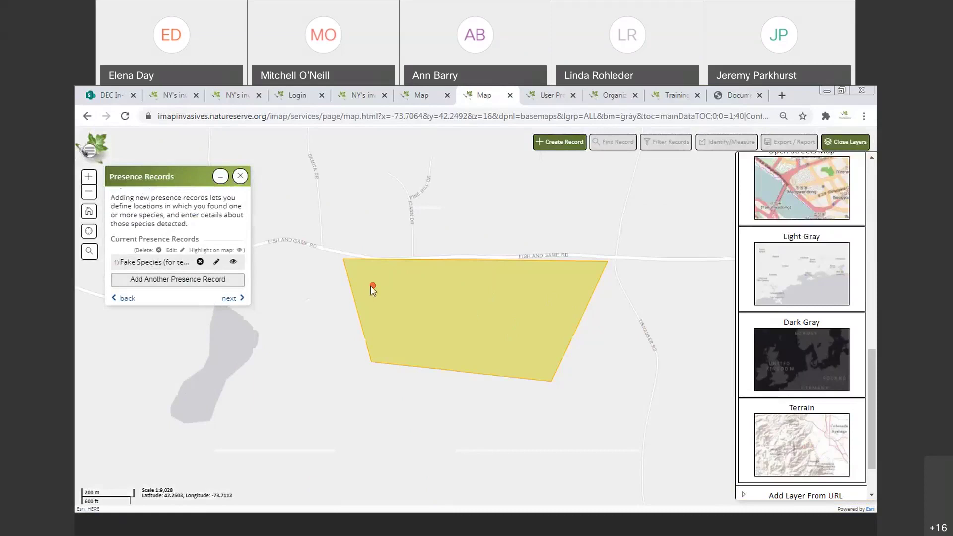
pyautogui.click(228, 299)
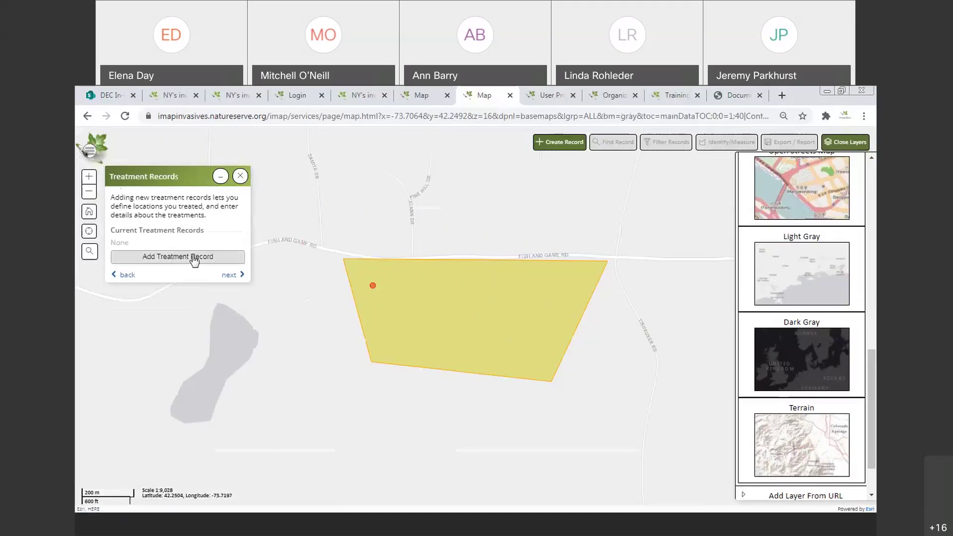
# Step: Add a treatment record with Fake Species as its target species and continue to drawing the treatment
pyautogui.click(172, 258)
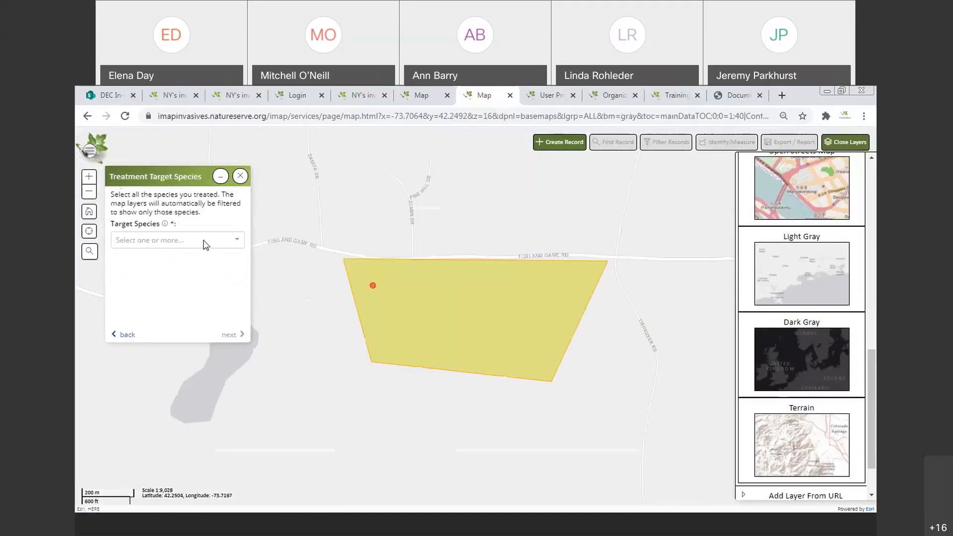
pyautogui.click(182, 240)
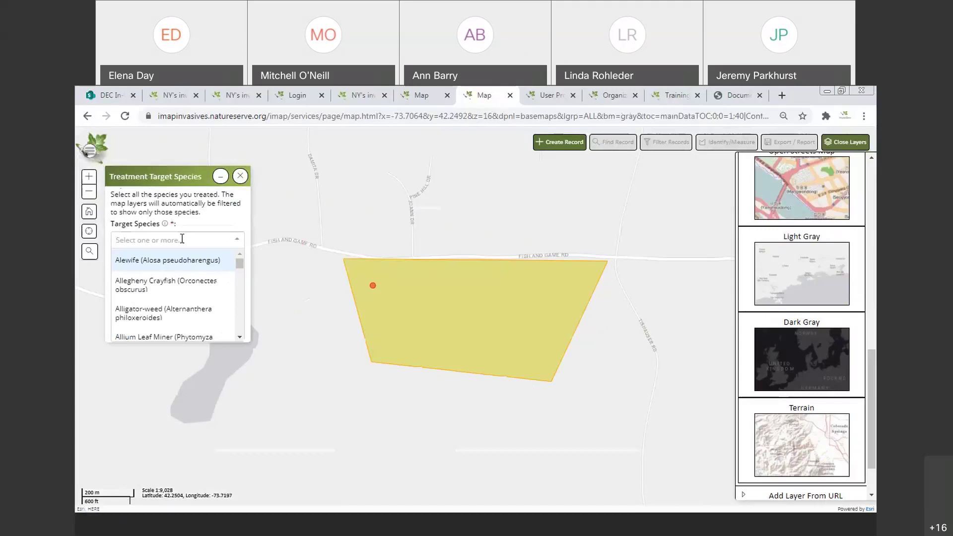
pyautogui.write('fake')
pyautogui.click(154, 261)
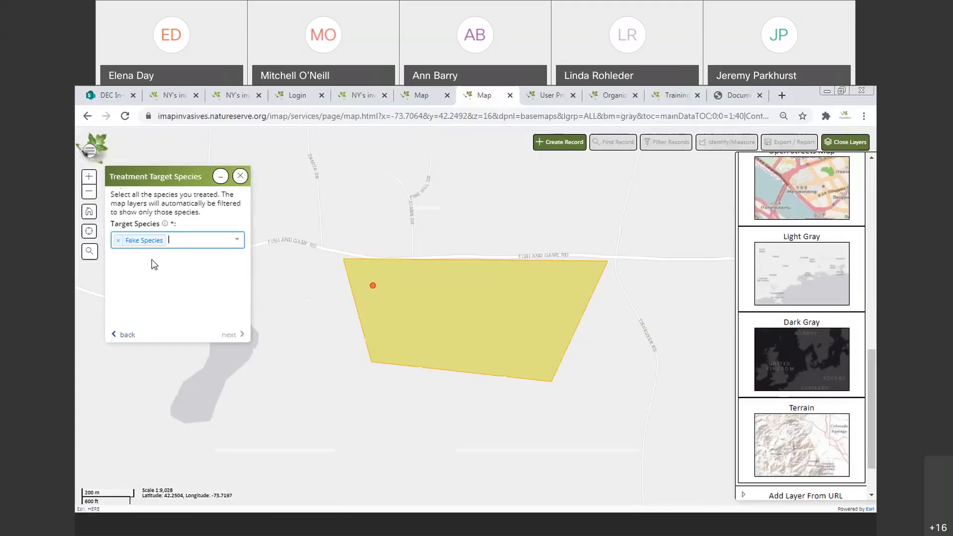
pyautogui.click(236, 336)
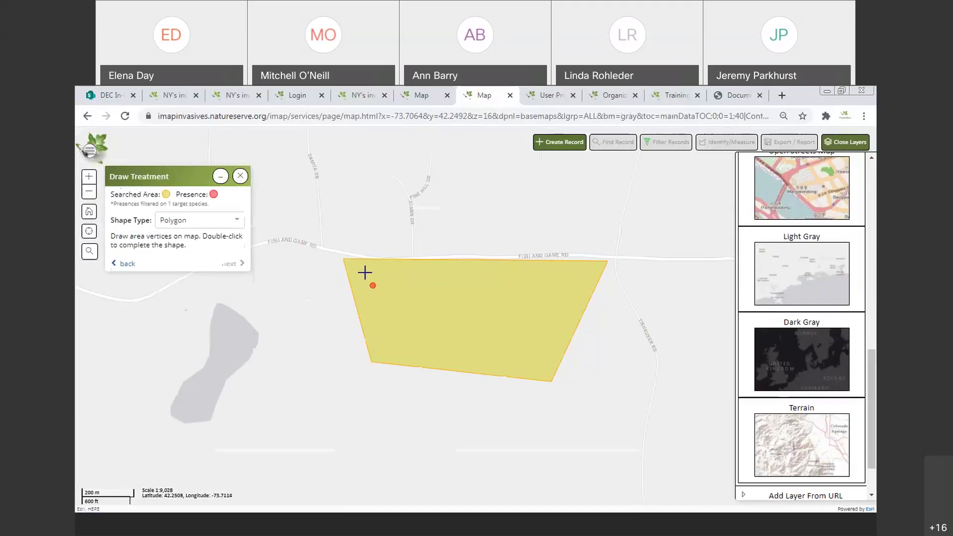
# Step: Draw a small four-sided treatment polygon around the presence point in the searched area's northwest corner and continue to its details
pyautogui.click(372, 279)
pyautogui.click(362, 281)
pyautogui.click(366, 294)
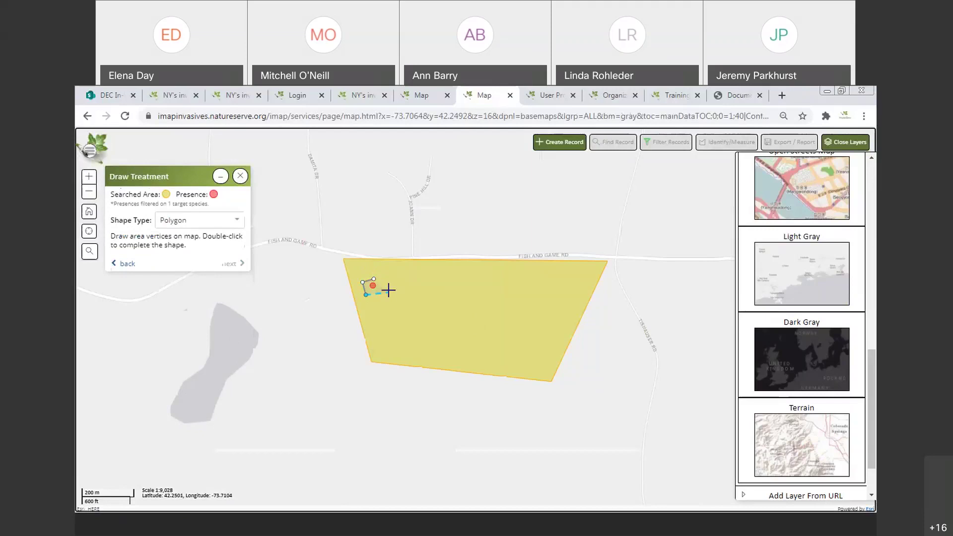
pyautogui.doubleClick(389, 290)
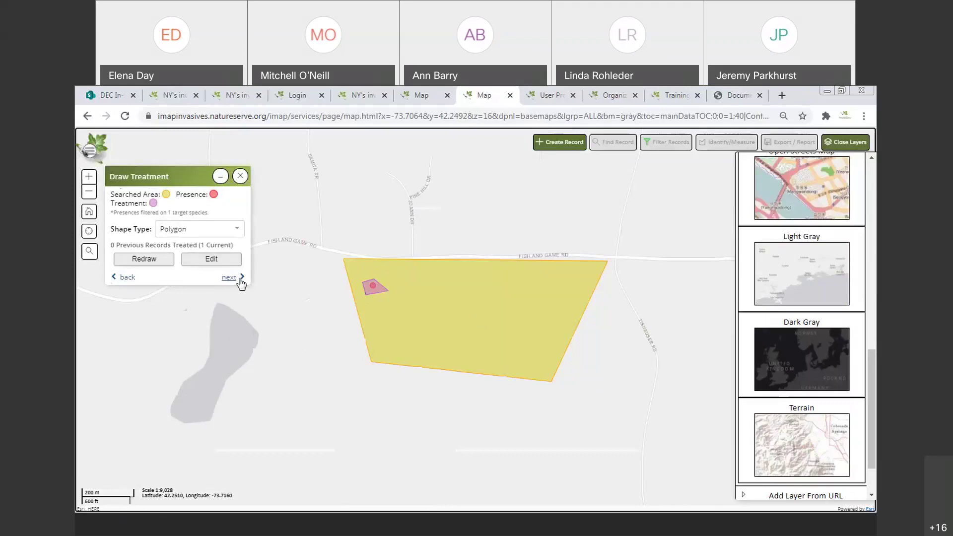
pyautogui.click(237, 229)
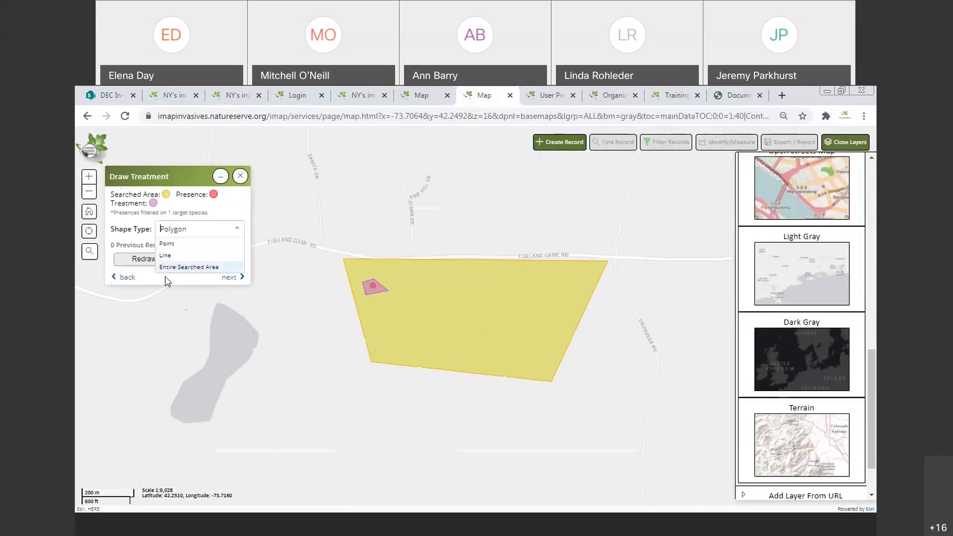
pyautogui.click(230, 279)
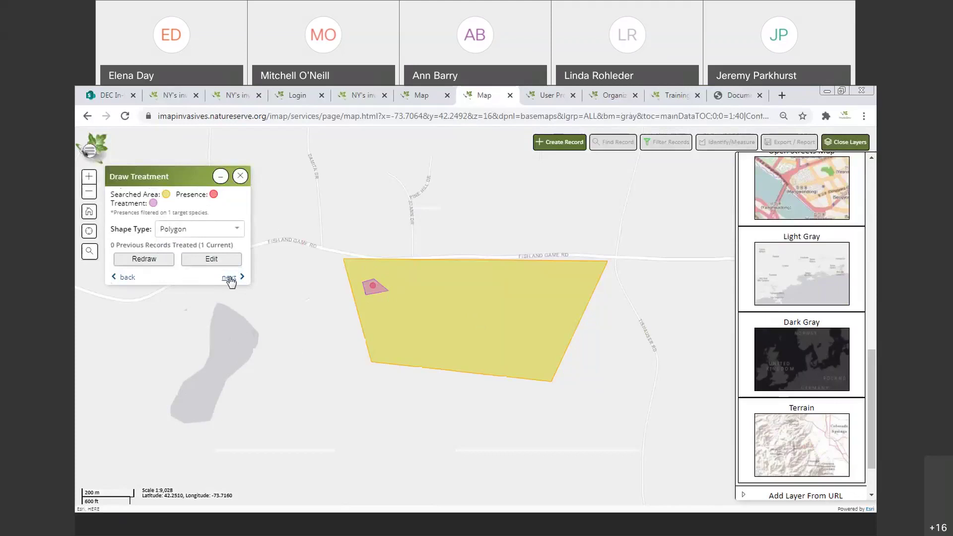
pyautogui.click(230, 279)
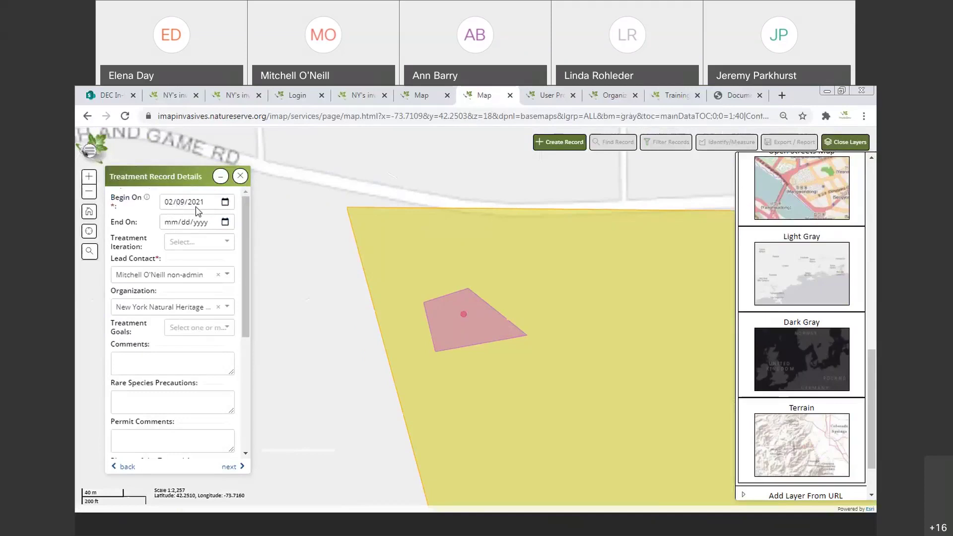
# Step: Review the treatment record's Treatment Iteration and Treatment Goals options and its comments fields
pyautogui.click(236, 250)
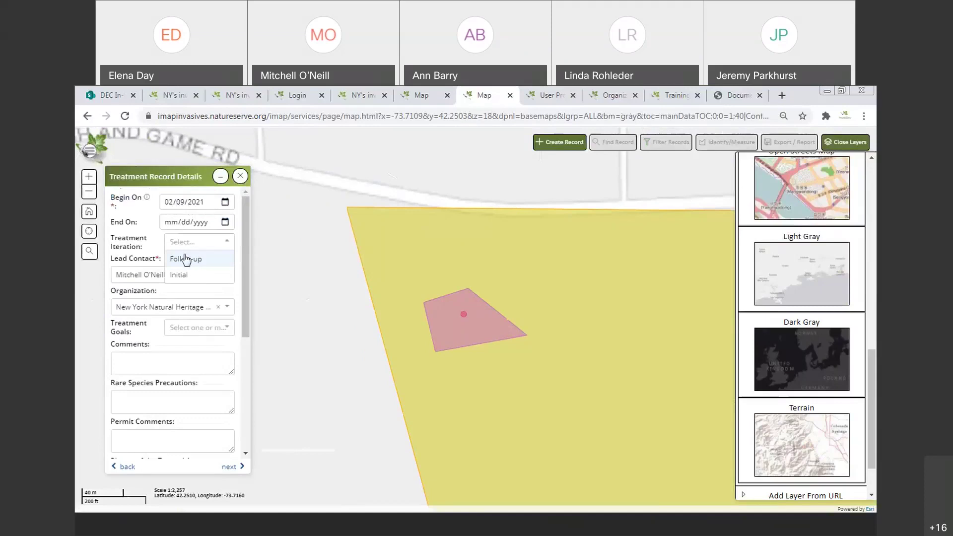
pyautogui.click(129, 235)
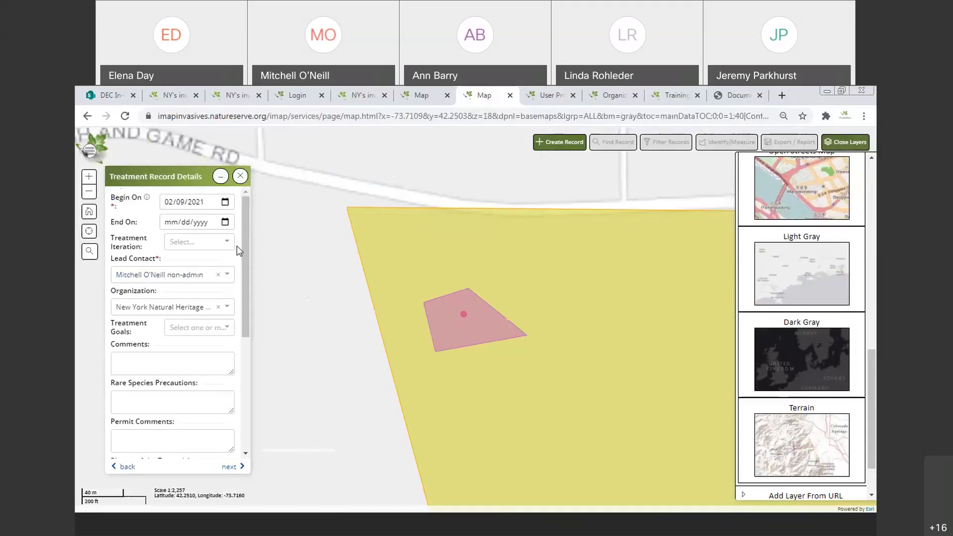
pyautogui.moveTo(244, 246); pyautogui.dragTo(245, 276)
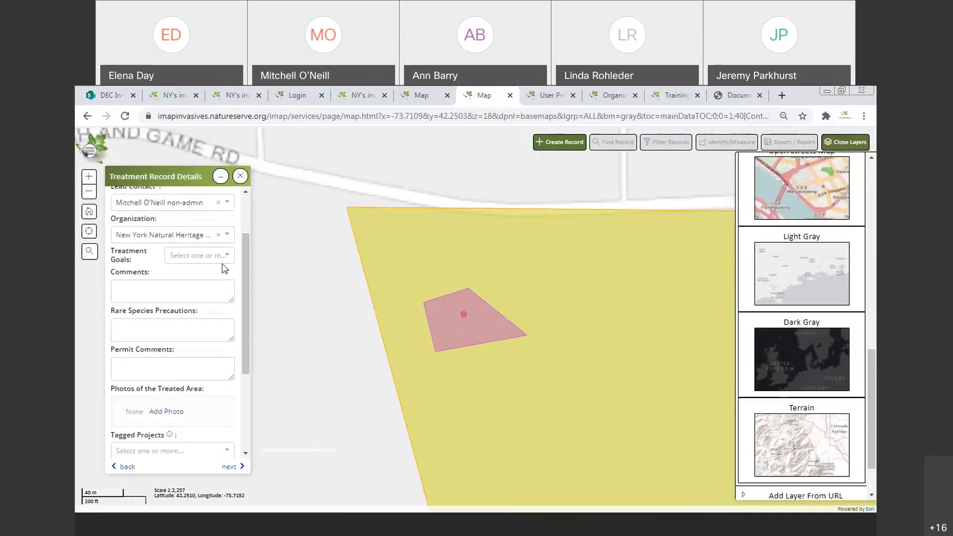
pyautogui.scroll(-1, 240, 261)
pyautogui.moveTo(248, 258); pyautogui.dragTo(249, 287)
pyautogui.click(223, 208)
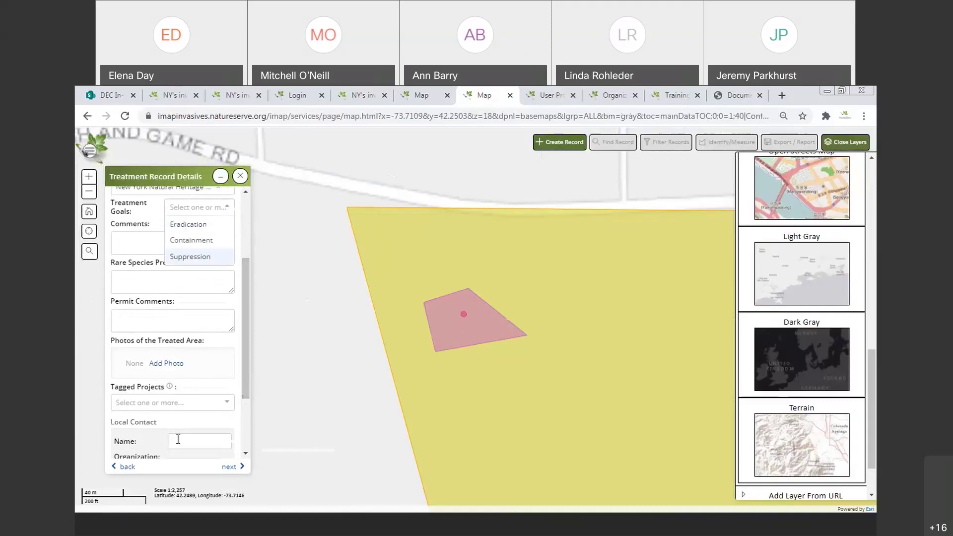
pyautogui.moveTo(250, 336); pyautogui.dragTo(249, 297)
pyautogui.click(226, 263)
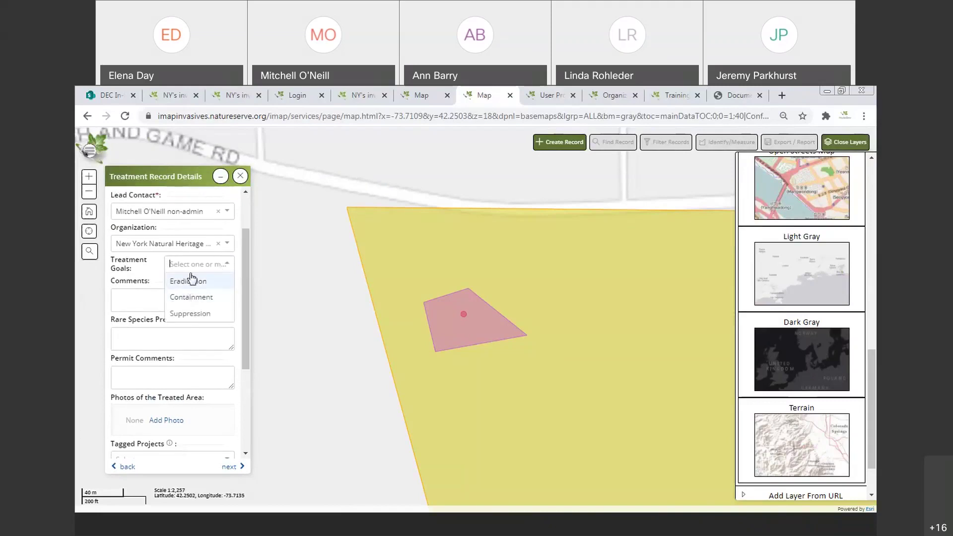
pyautogui.click(136, 300)
pyautogui.click(134, 299)
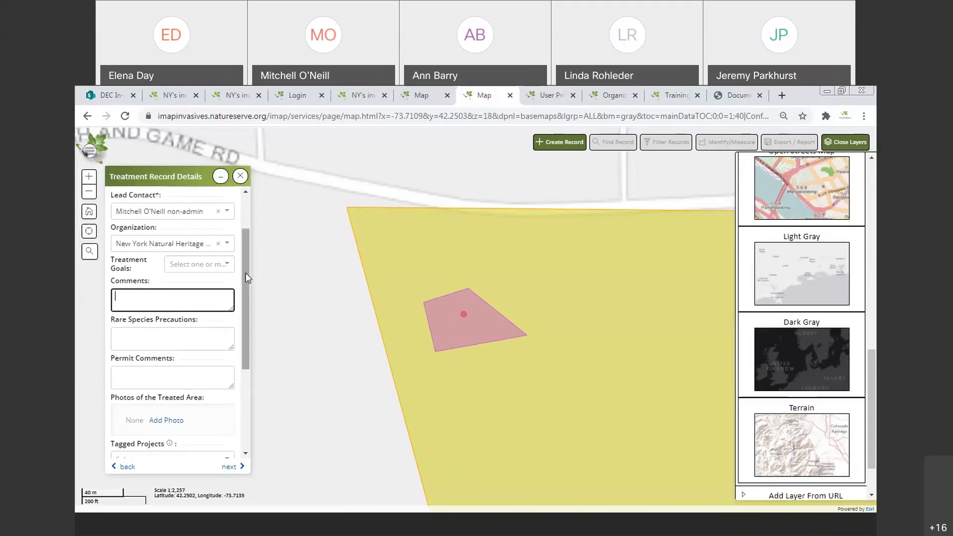
# Step: Review the treated area photo, Tagged Projects and Local Contact fields, and continue to the treatment type details
pyautogui.scroll(-1, 245, 272)
pyautogui.scroll(-2, 254, 308)
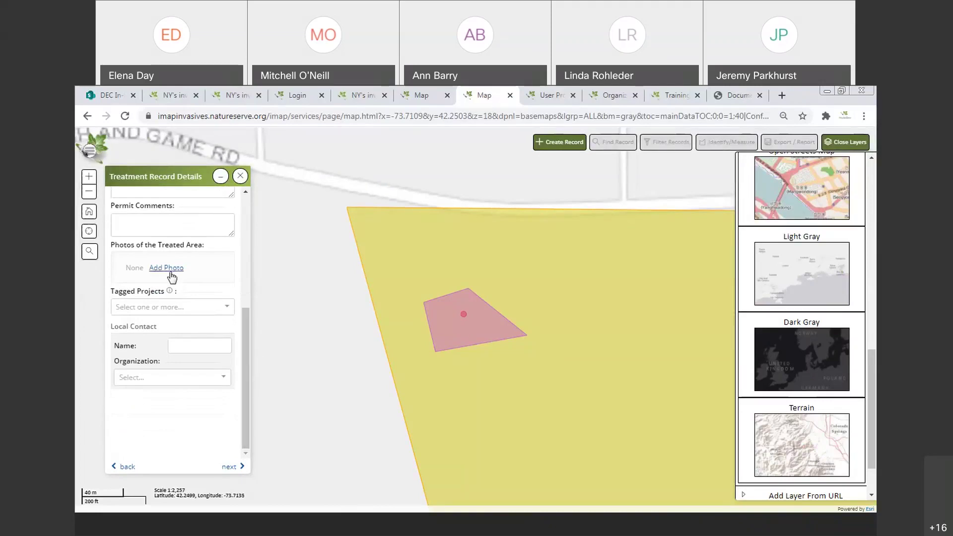
pyautogui.click(227, 308)
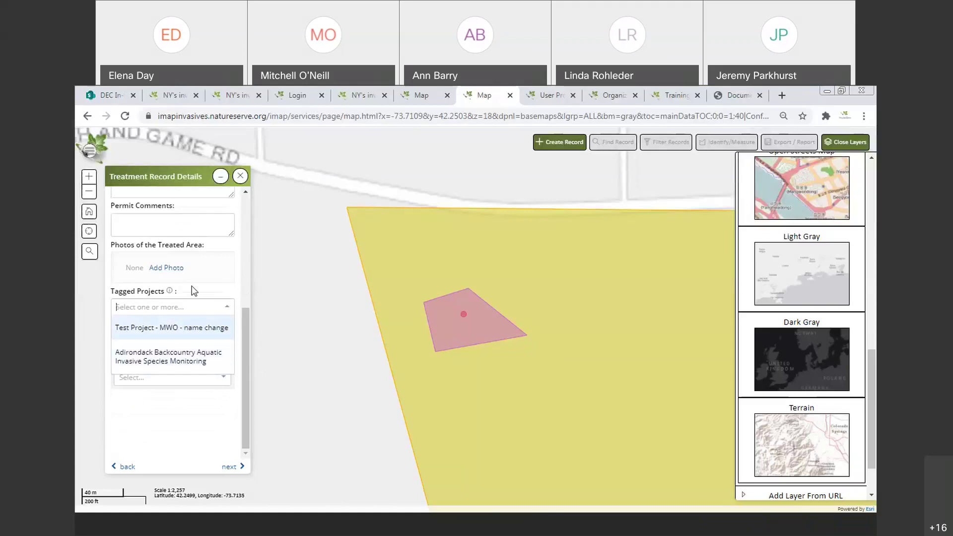
pyautogui.click(139, 414)
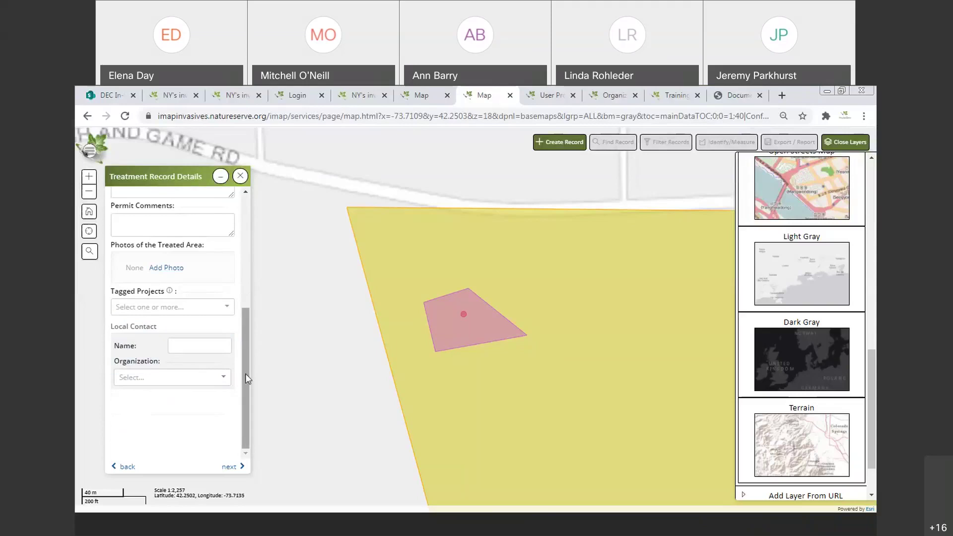
pyautogui.click(227, 467)
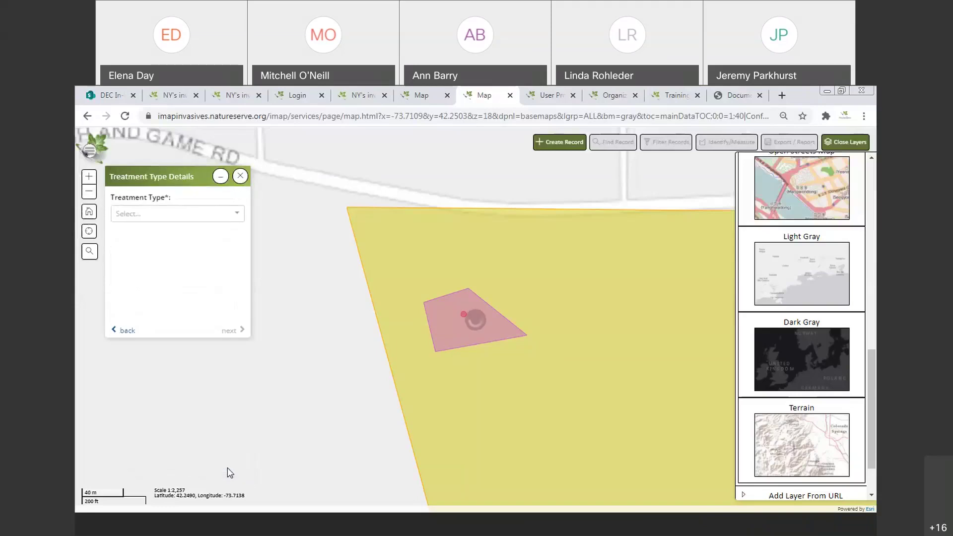
# Step: Set the treatment type to Chemical and review the chemical treatment fields
pyautogui.click(241, 214)
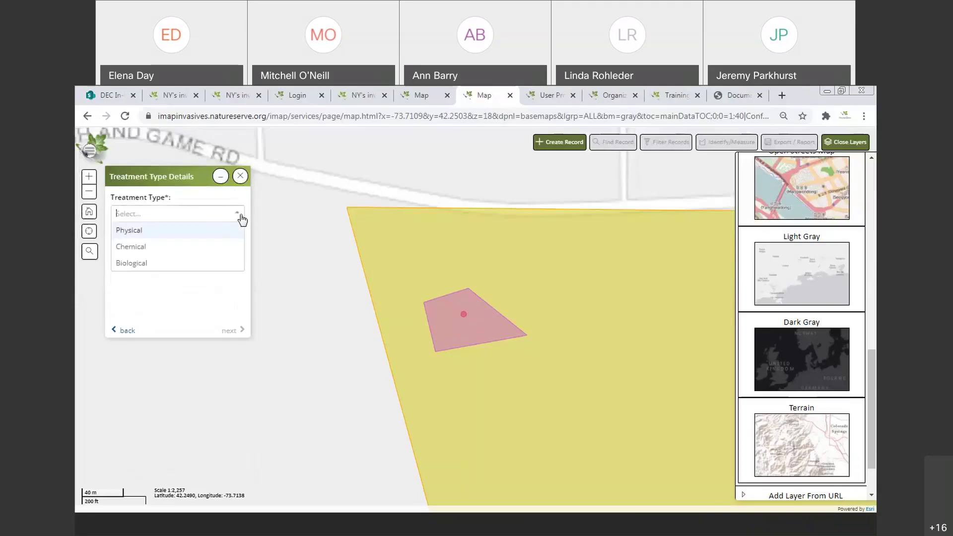
pyautogui.click(143, 248)
pyautogui.moveTo(245, 231); pyautogui.dragTo(254, 213)
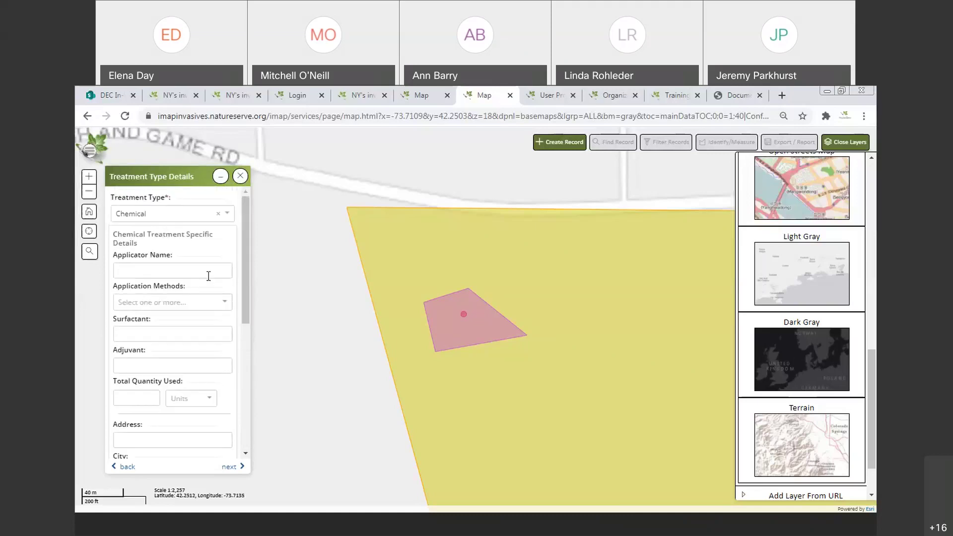
# Step: Set the treatment type to Physical with Mechanical/Manual as the physical treatment method
pyautogui.click(227, 214)
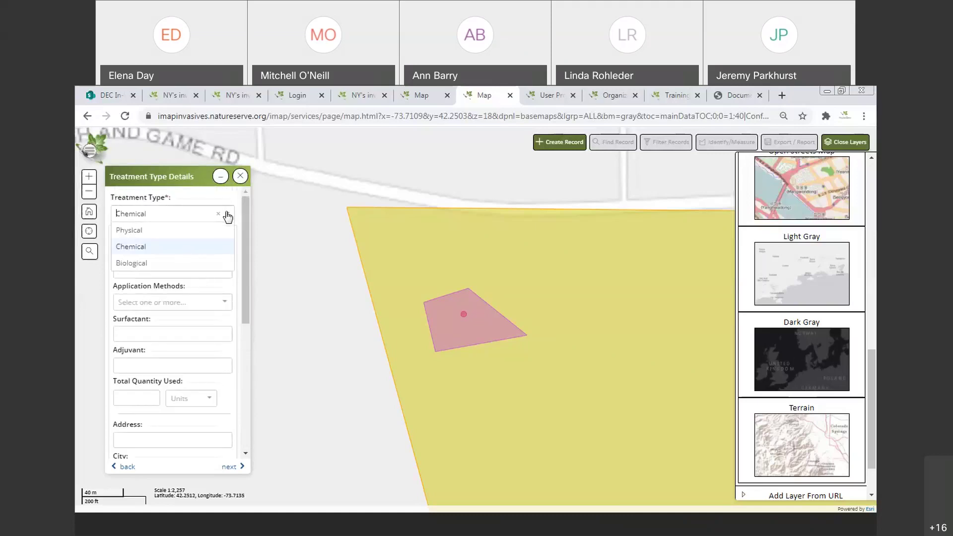
pyautogui.click(151, 231)
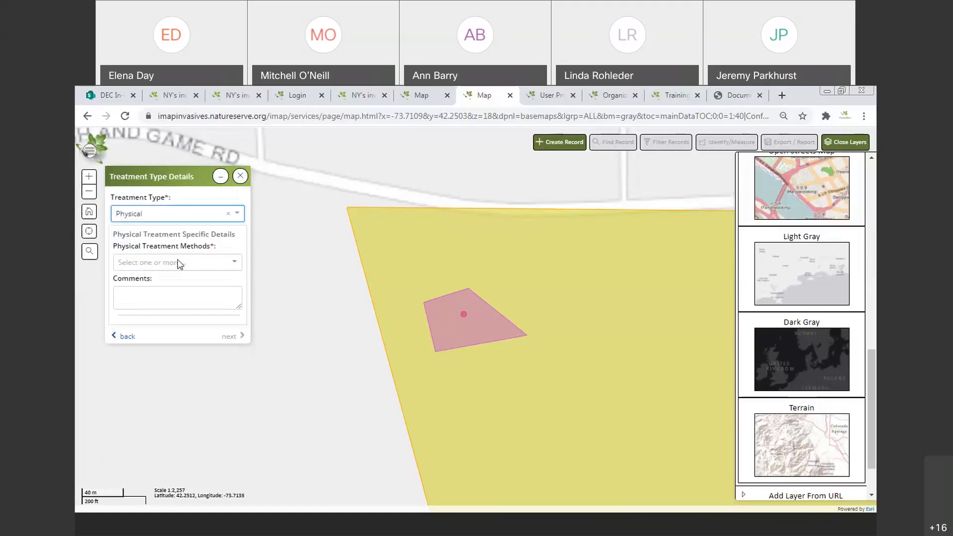
pyautogui.click(236, 263)
pyautogui.moveTo(225, 296)
pyautogui.mouseDown()
pyautogui.moveTo(221, 329)
pyautogui.moveTo(222, 279)
pyautogui.mouseUp()
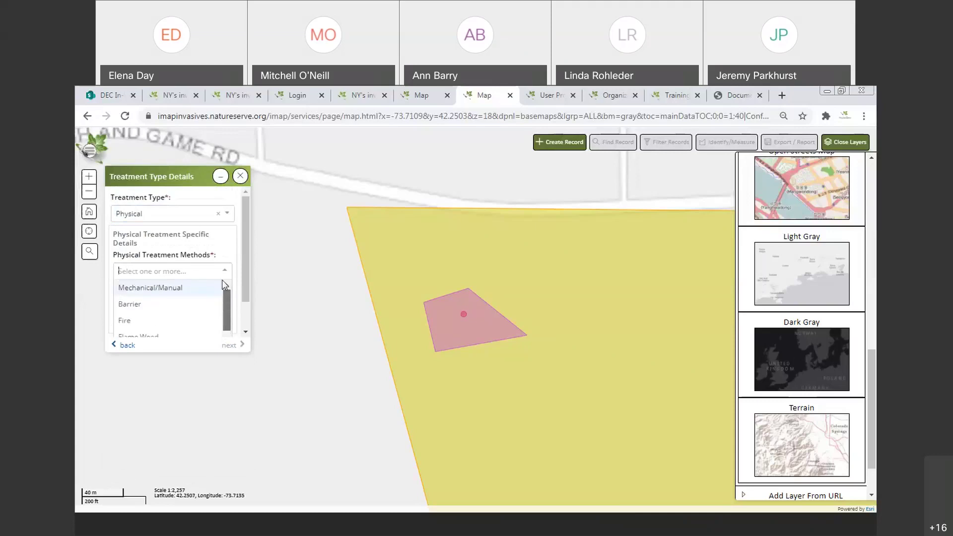
pyautogui.click(169, 290)
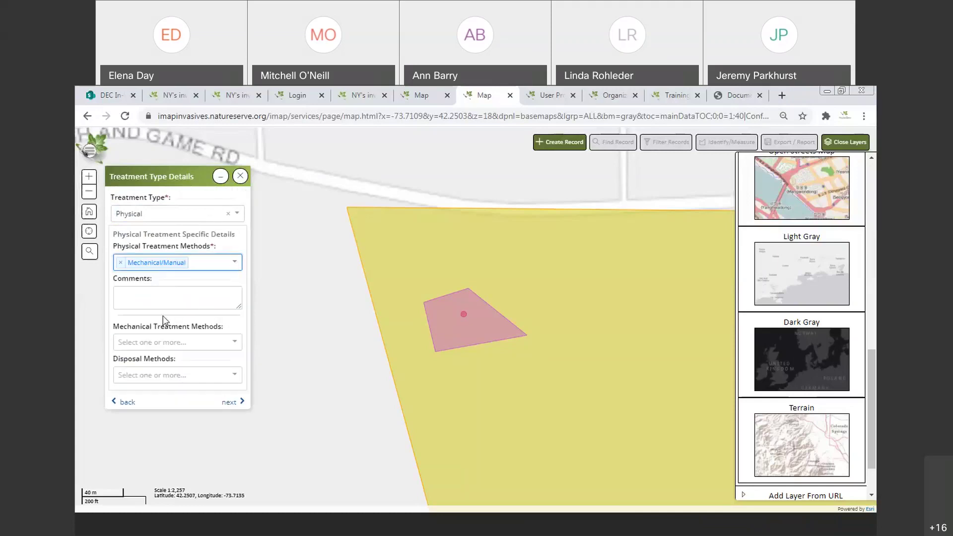
# Step: Set the mechanical treatment method to Pull and the disposal method to Trash, and complete the treatment record
pyautogui.click(237, 341)
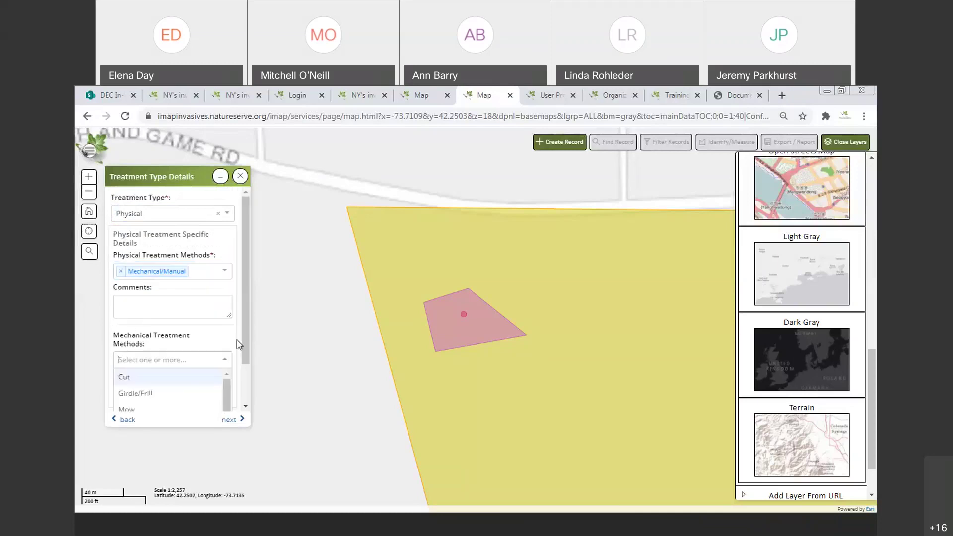
pyautogui.moveTo(225, 383)
pyautogui.mouseDown()
pyautogui.moveTo(226, 405)
pyautogui.moveTo(224, 377)
pyautogui.mouseUp()
pyautogui.write('pull')
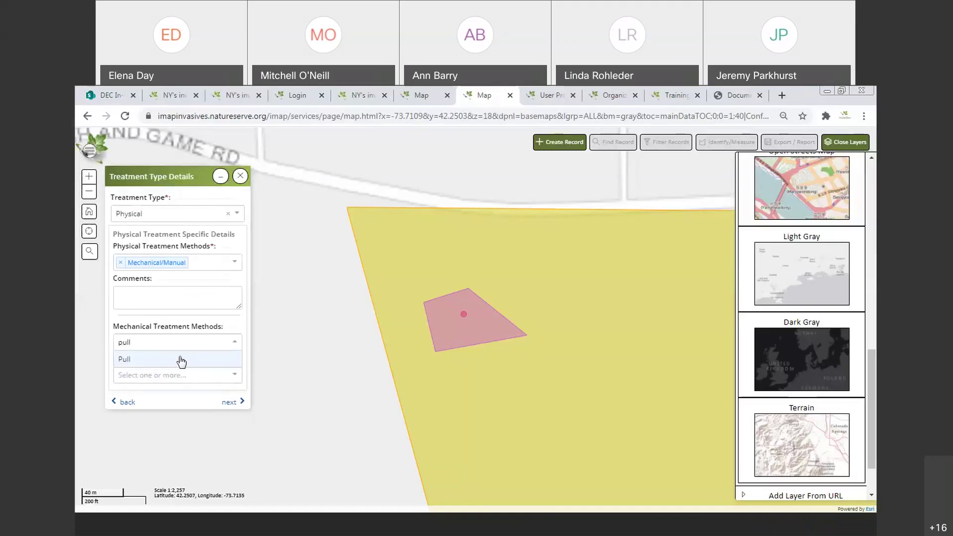
pyautogui.click(180, 359)
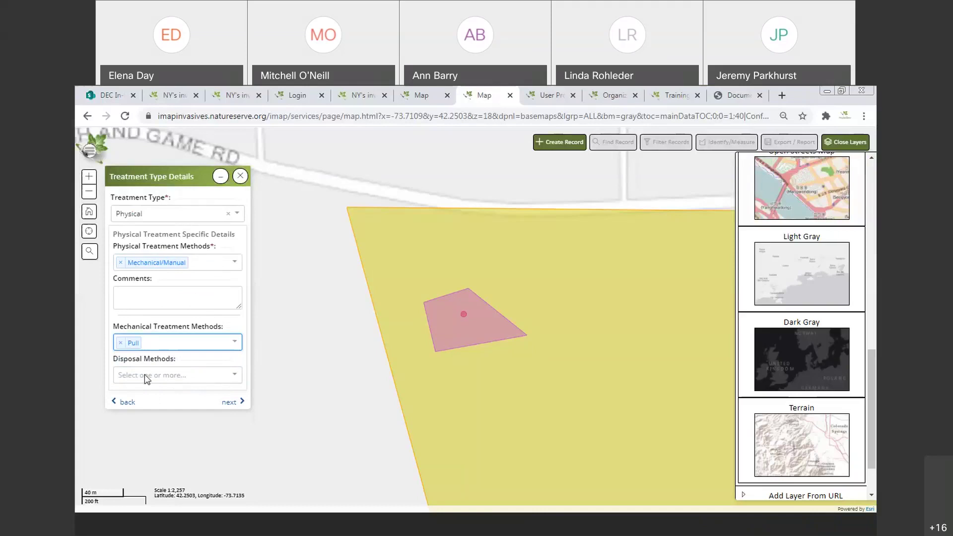
pyautogui.click(229, 380)
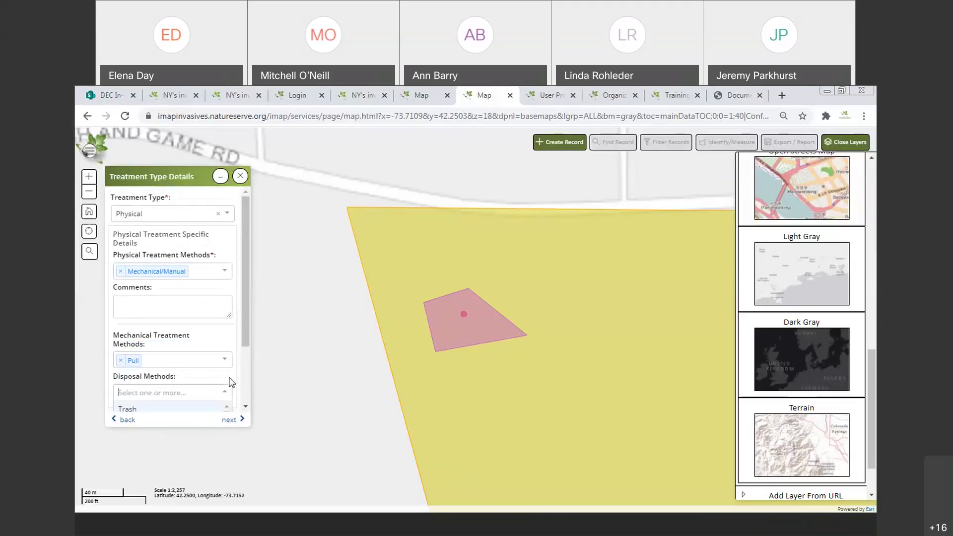
pyautogui.click(169, 410)
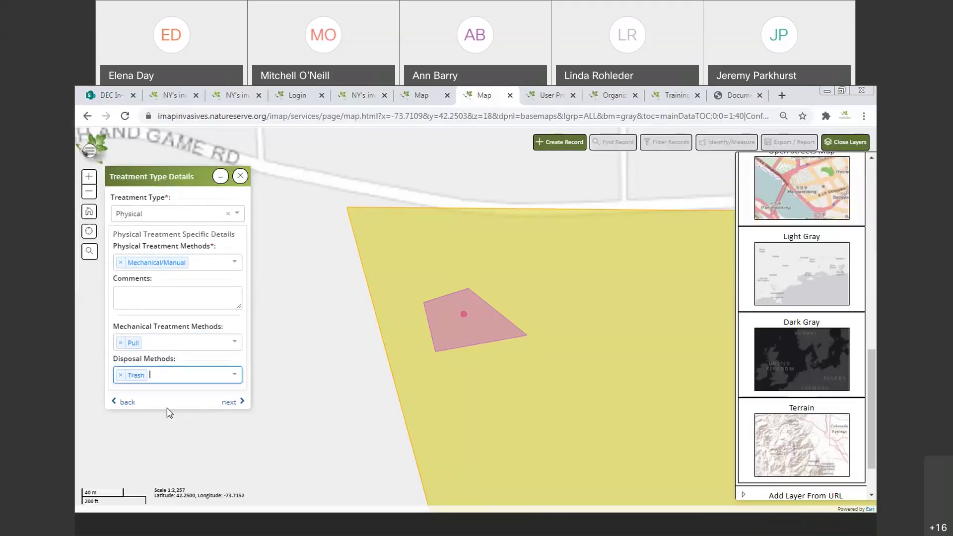
pyautogui.click(234, 406)
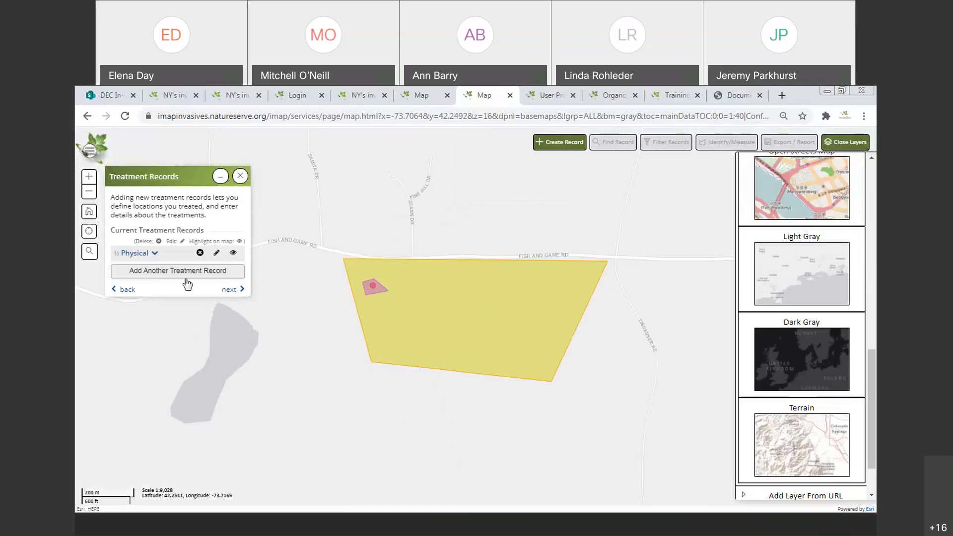
# Step: Continue past the Not-Detected Details without adding species, review the record summary, and complete the searched area record
pyautogui.click(229, 289)
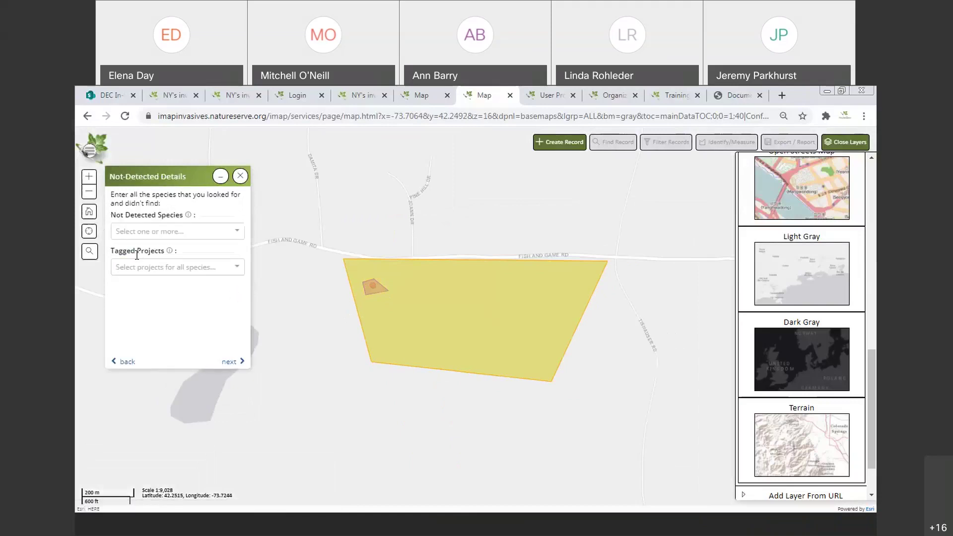
pyautogui.click(230, 362)
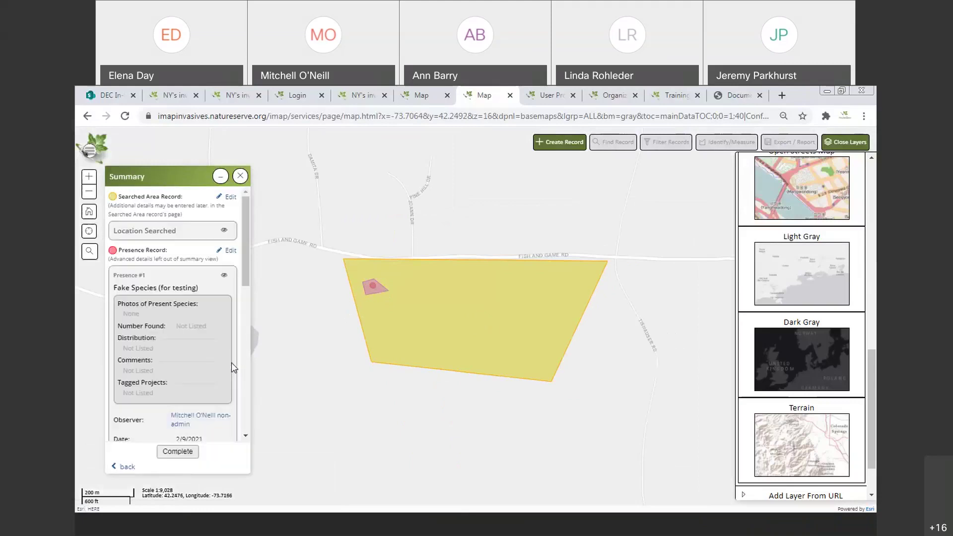
pyautogui.moveTo(244, 255); pyautogui.dragTo(254, 426)
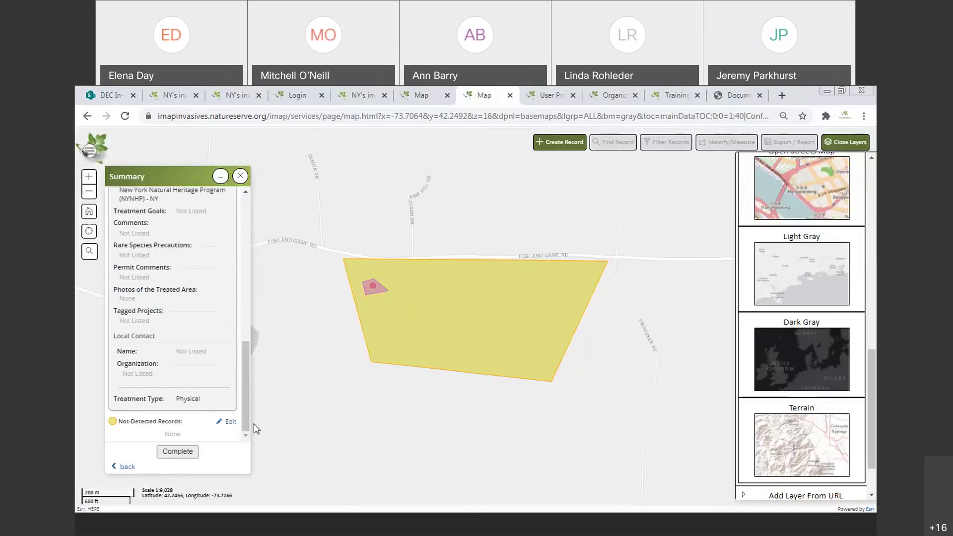
pyautogui.click(179, 454)
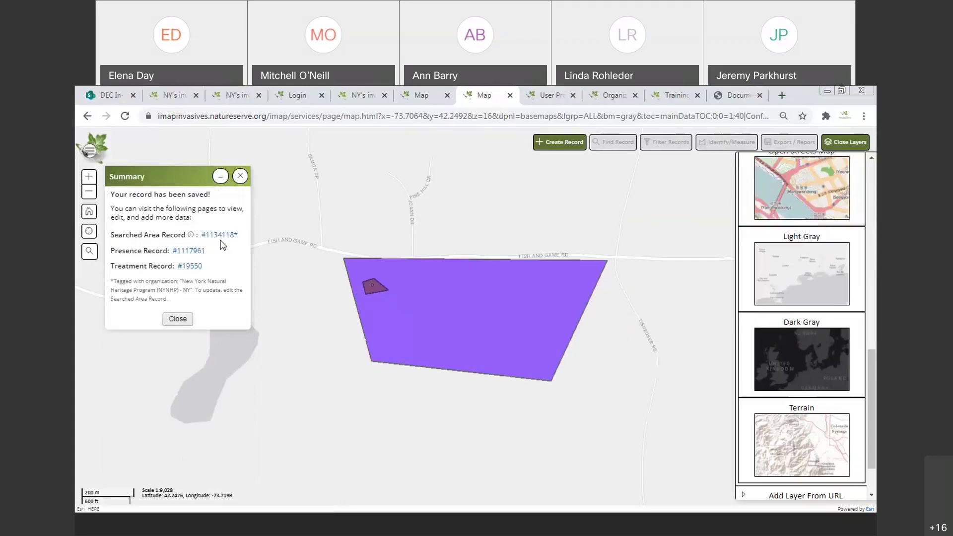
# Step: Open the saved presence record in its own page, review its full details, and return to the map
pyautogui.middleClick(185, 251)
pyautogui.click(510, 95)
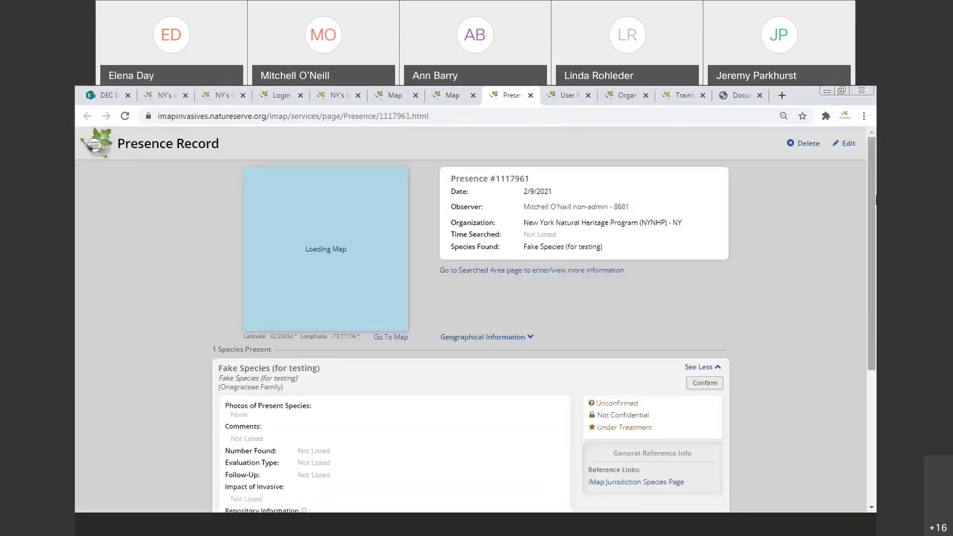
pyautogui.scroll(-2, 866, 192)
pyautogui.moveTo(874, 219); pyautogui.dragTo(873, 421)
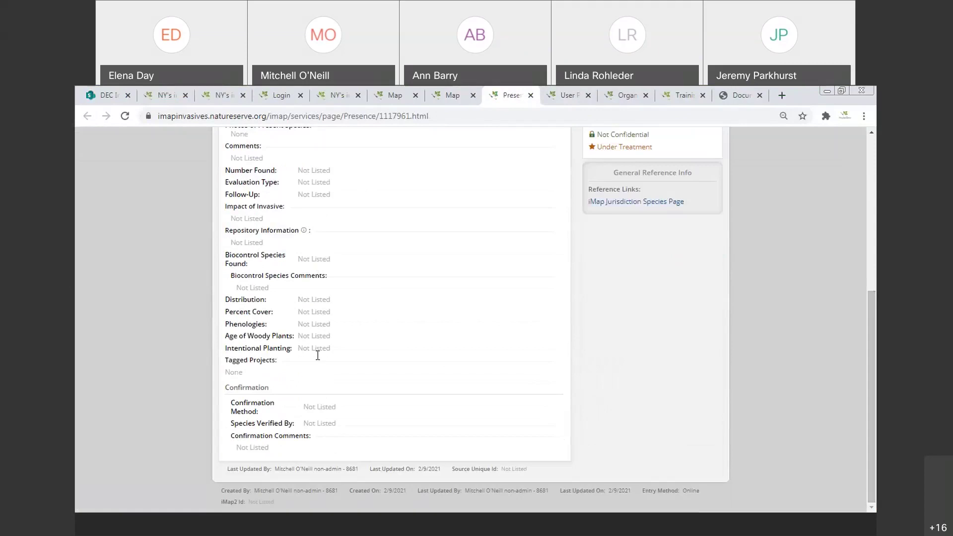
pyautogui.scroll(6, 866, 240)
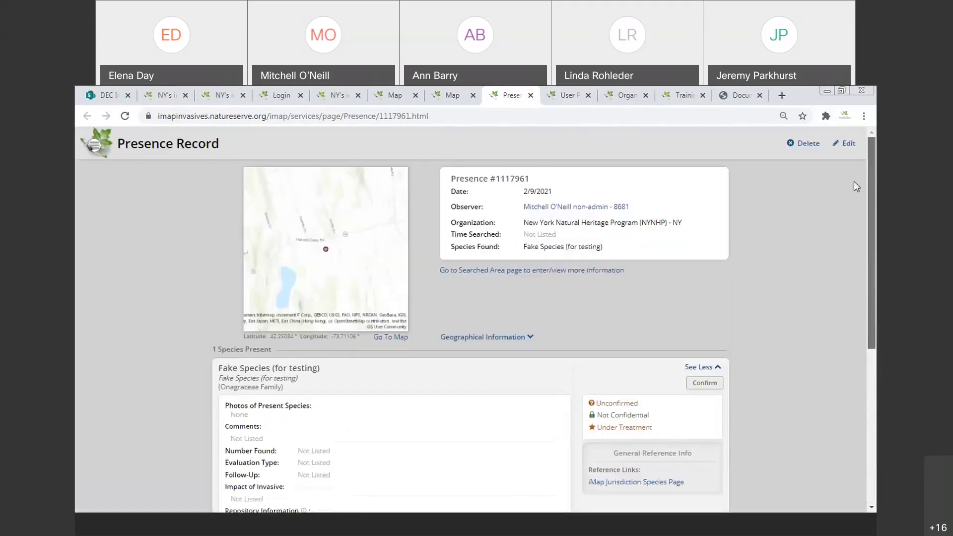
pyautogui.click(452, 98)
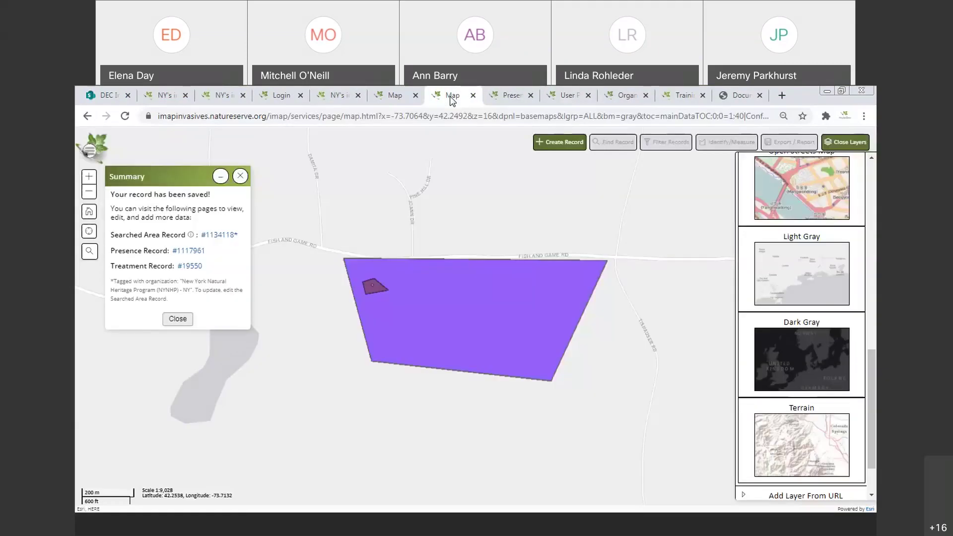
# Step: Close the saved-record summary and examine the record ID and record type options of the Find Record tool
pyautogui.click(240, 177)
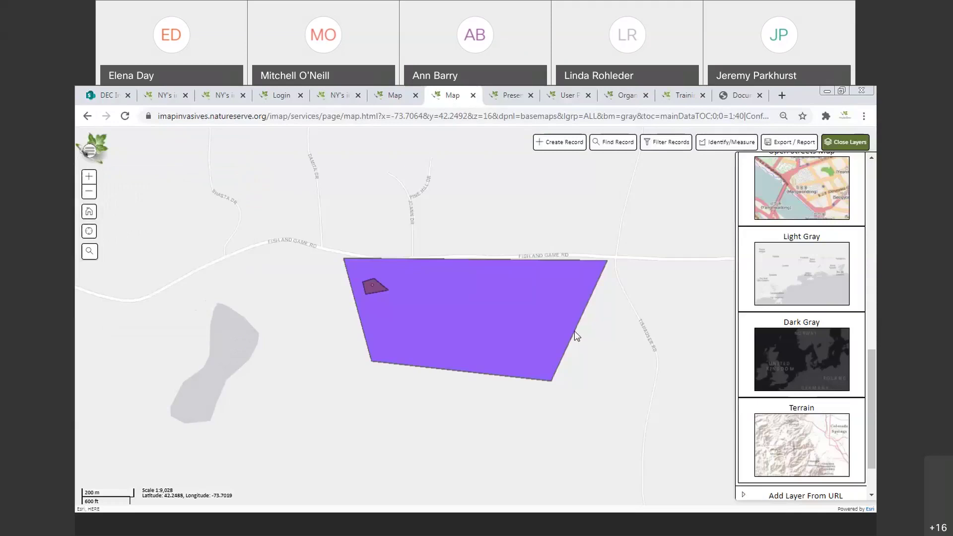
pyautogui.click(617, 145)
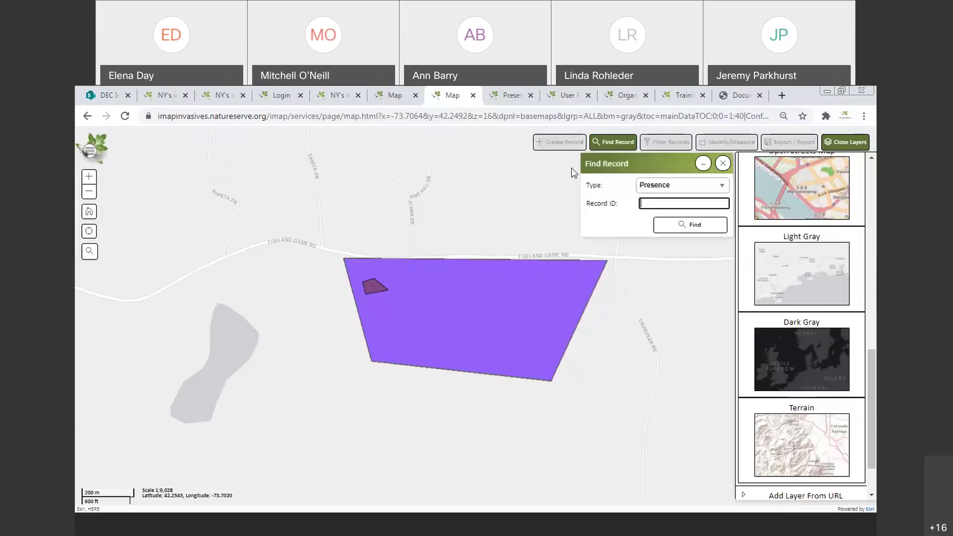
pyautogui.click(680, 202)
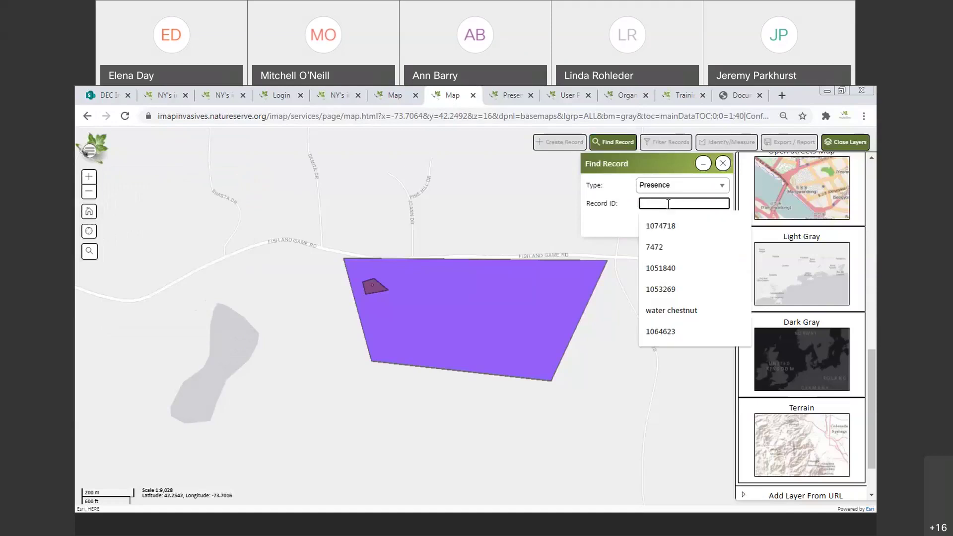
pyautogui.click(684, 186)
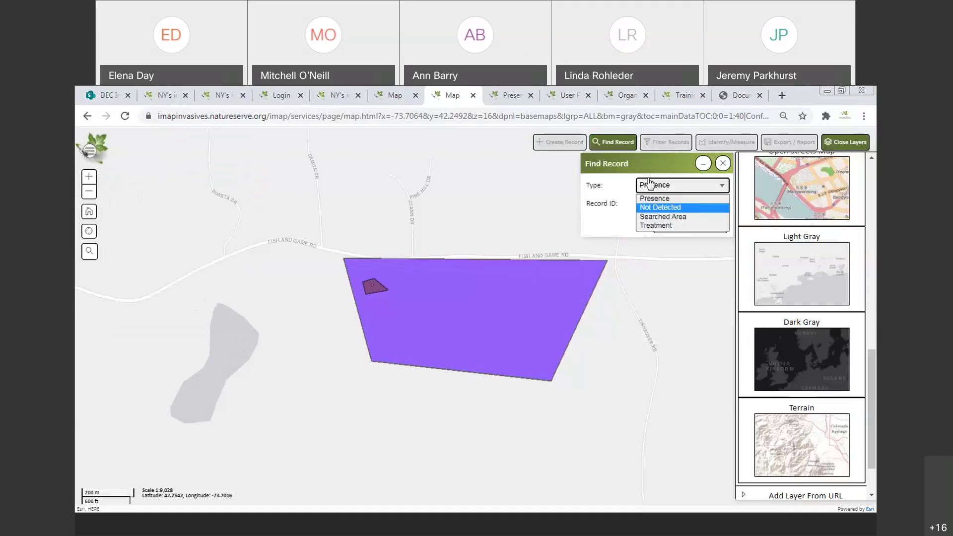
pyautogui.click(722, 163)
pyautogui.click(722, 164)
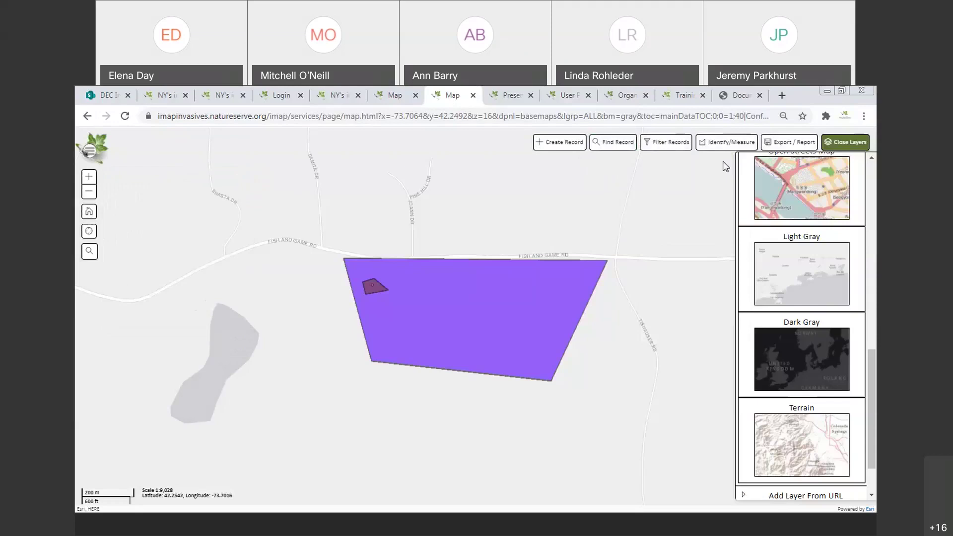
# Step: Examine the Filter Records options, including Filter on Your Records and the Species Name list, without applying a filter
pyautogui.click(673, 148)
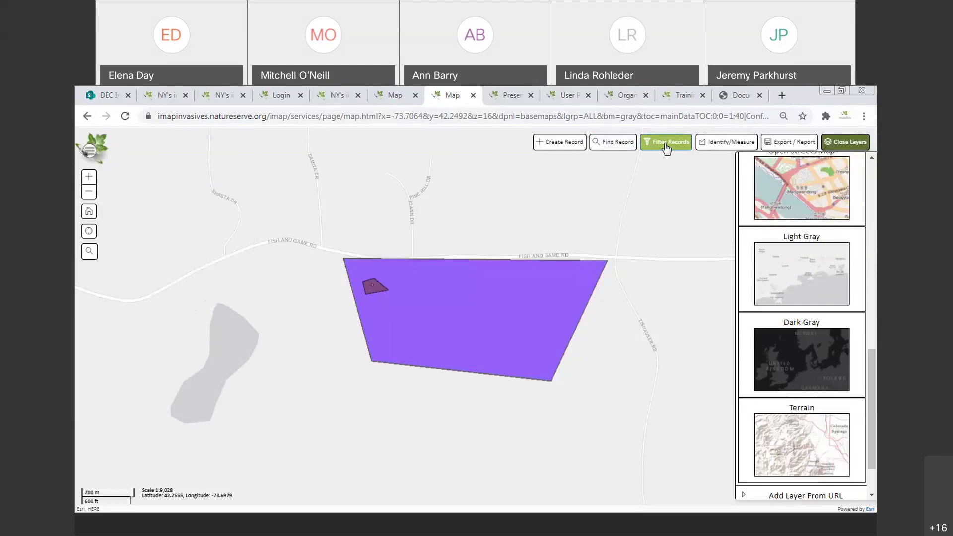
pyautogui.click(667, 148)
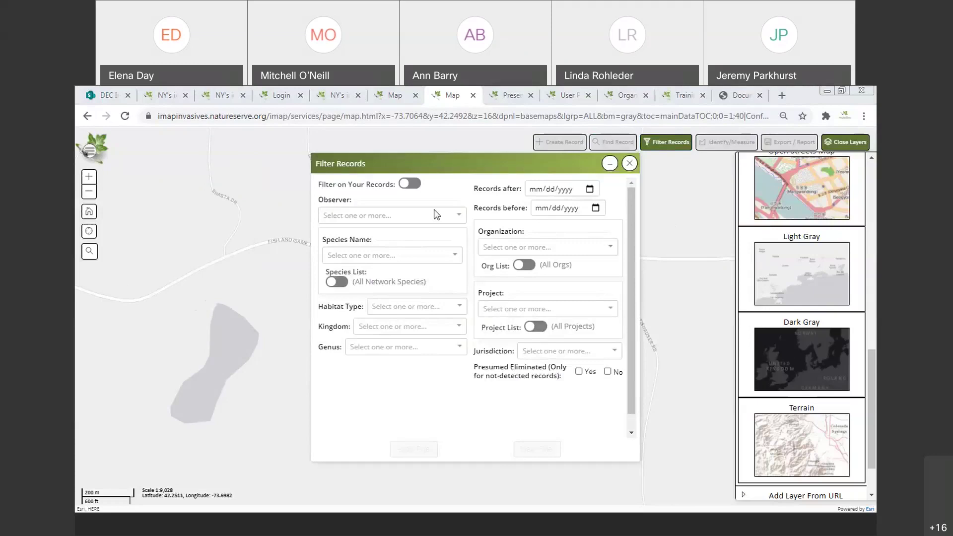
pyautogui.click(406, 184)
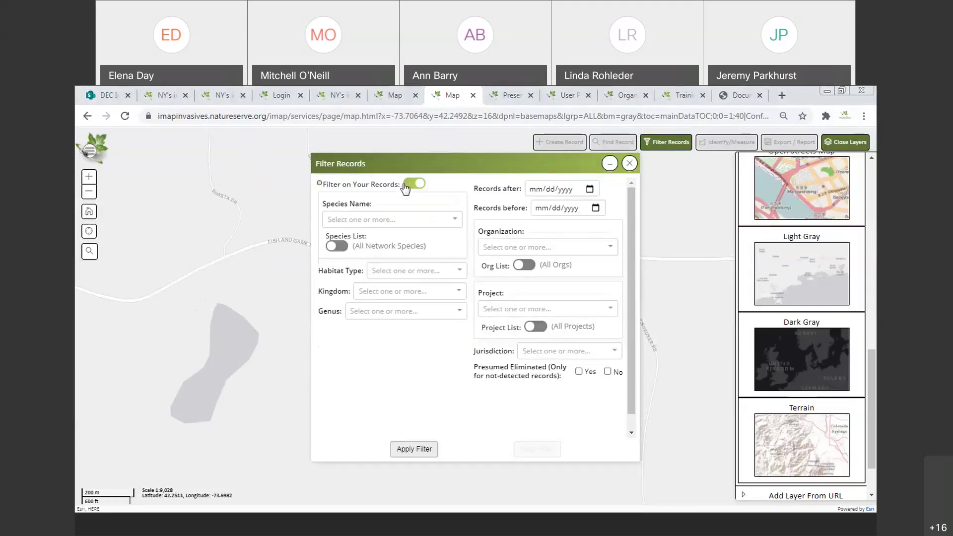
pyautogui.click(415, 185)
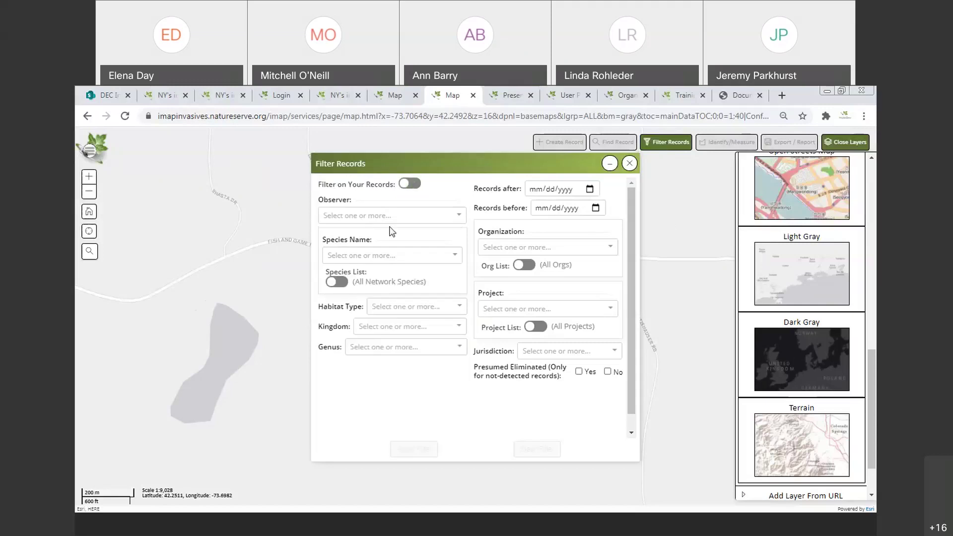
pyautogui.click(406, 260)
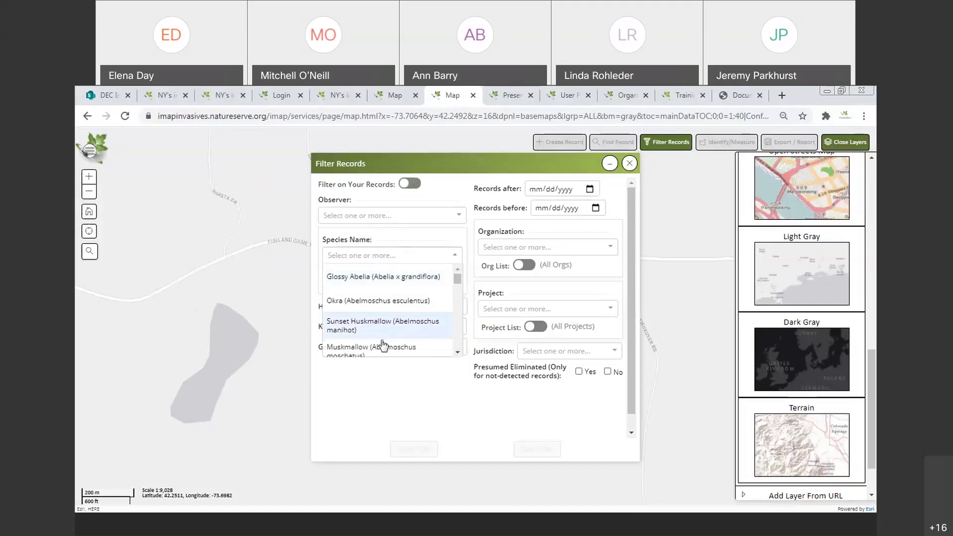
pyautogui.click(359, 365)
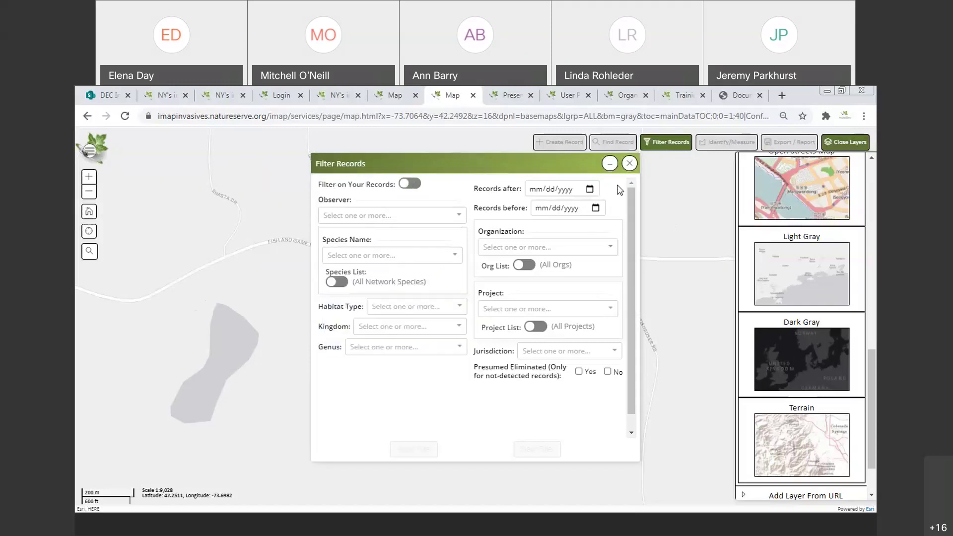
pyautogui.click(361, 154)
# Step: Turn off the Unconfirmed Present Species, Confirmed Presences and Searched Areas layers on the wider map, keeping Treatments on
pyautogui.click(90, 193)
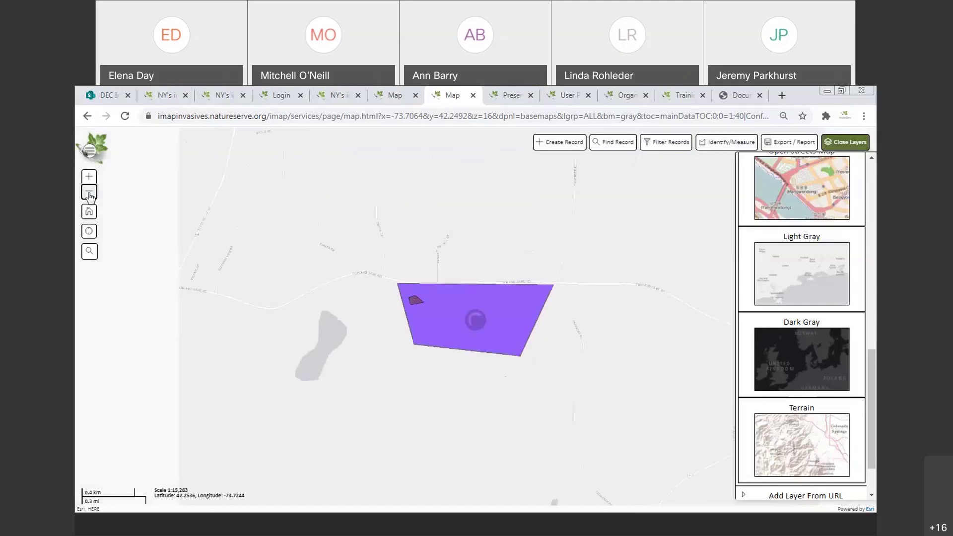
pyautogui.click(90, 194)
pyautogui.click(90, 194)
pyautogui.click(90, 194)
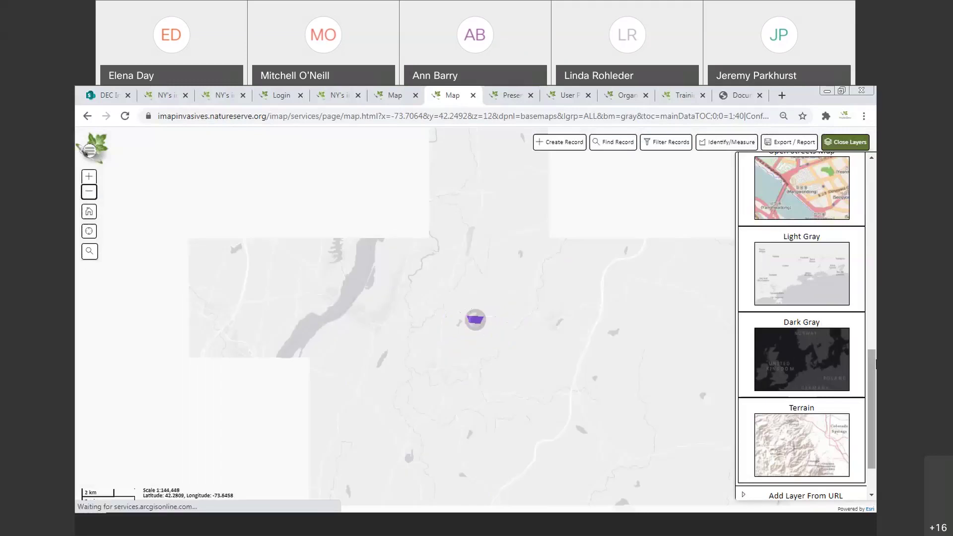
pyautogui.scroll(-2, 784, 384)
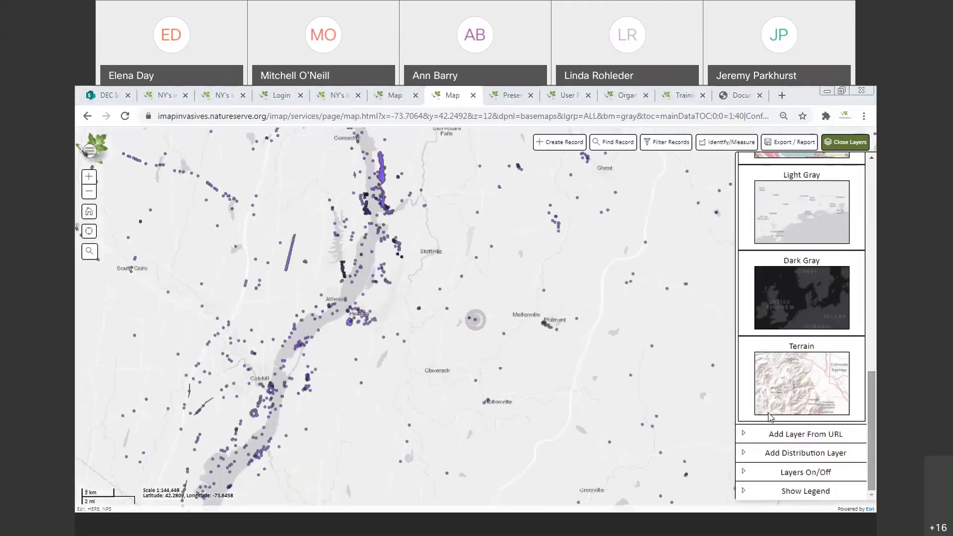
pyautogui.scroll(1, 770, 427)
pyautogui.scroll(-1, 770, 436)
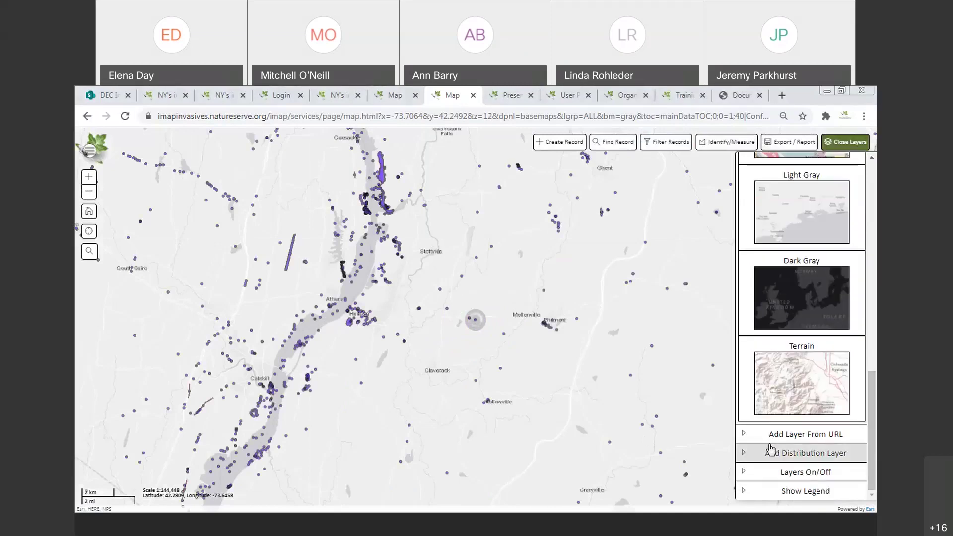
pyautogui.click(750, 478)
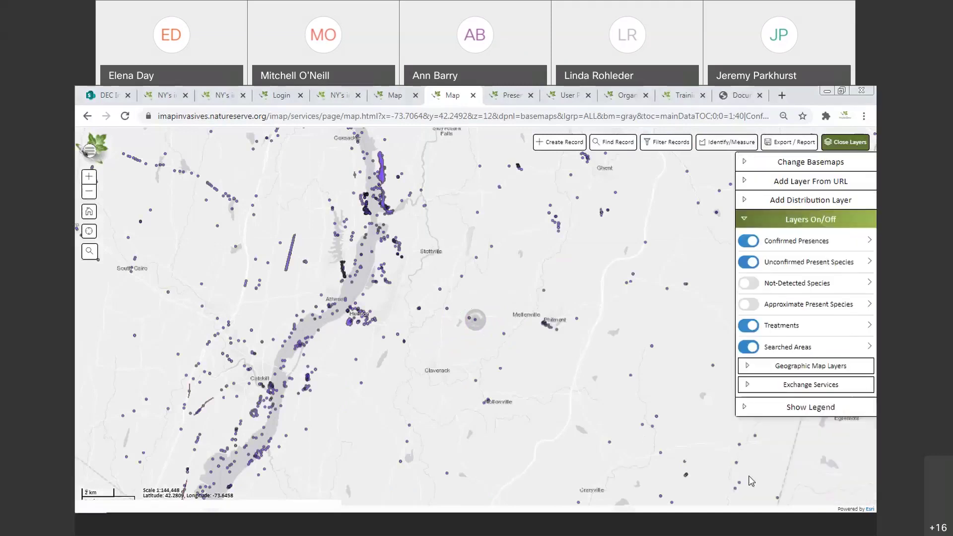
pyautogui.click(748, 262)
pyautogui.click(748, 240)
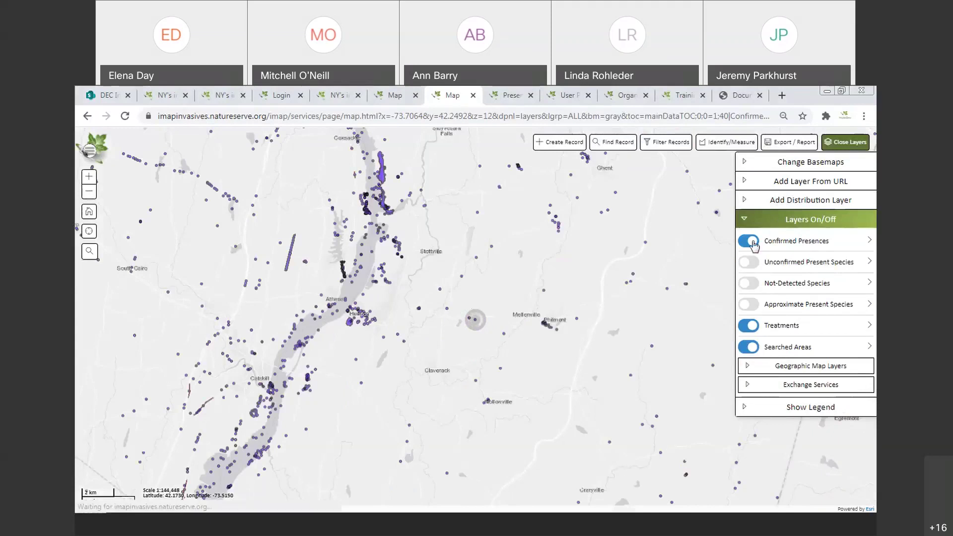
pyautogui.click(753, 347)
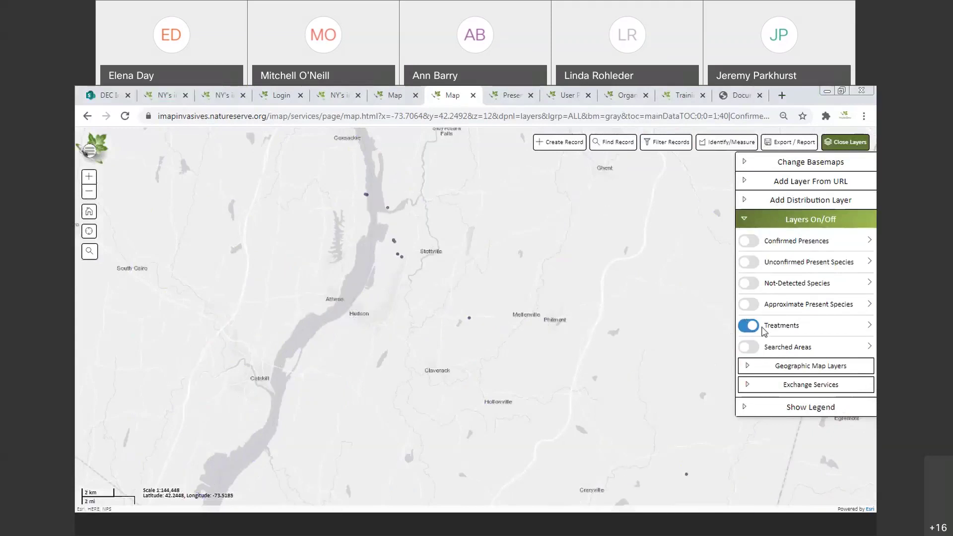
# Step: Apply a filter that limits the mapped treatments to your own records, and close the filter settings
pyautogui.moveTo(501, 232); pyautogui.dragTo(528, 307)
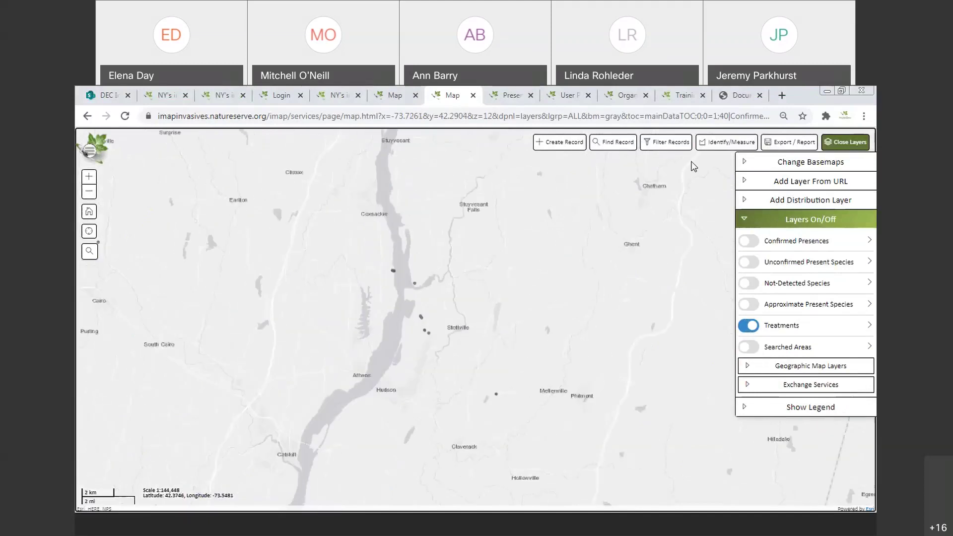
pyautogui.click(669, 142)
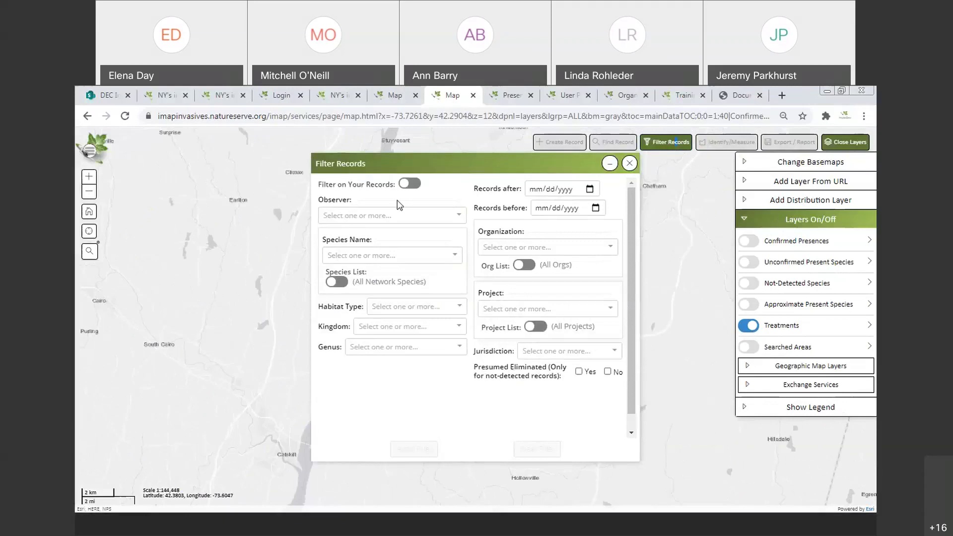
pyautogui.click(408, 185)
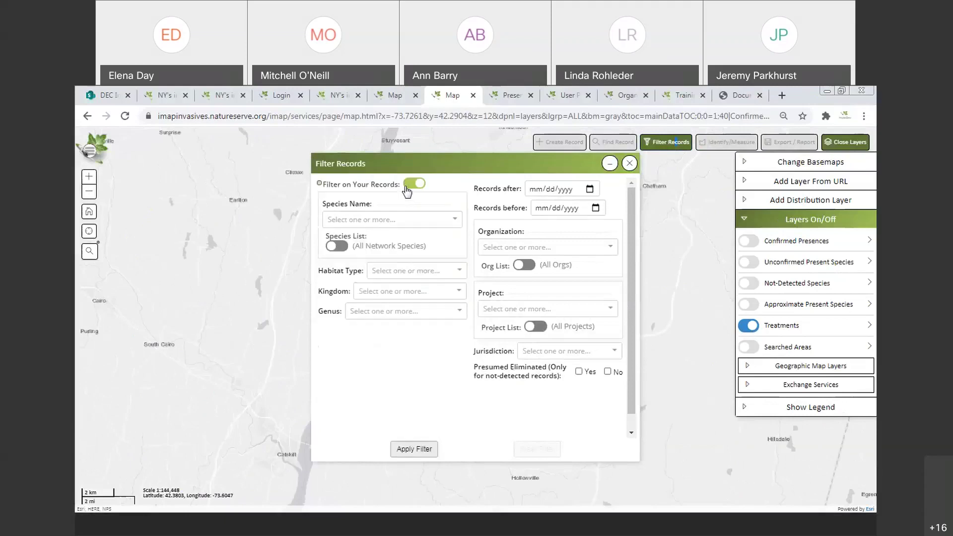
pyautogui.click(423, 448)
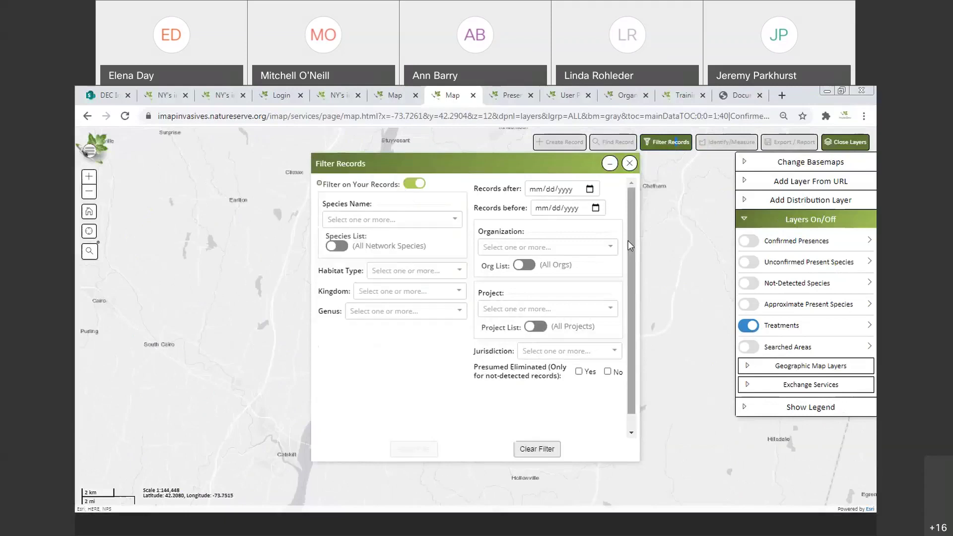
pyautogui.click(628, 164)
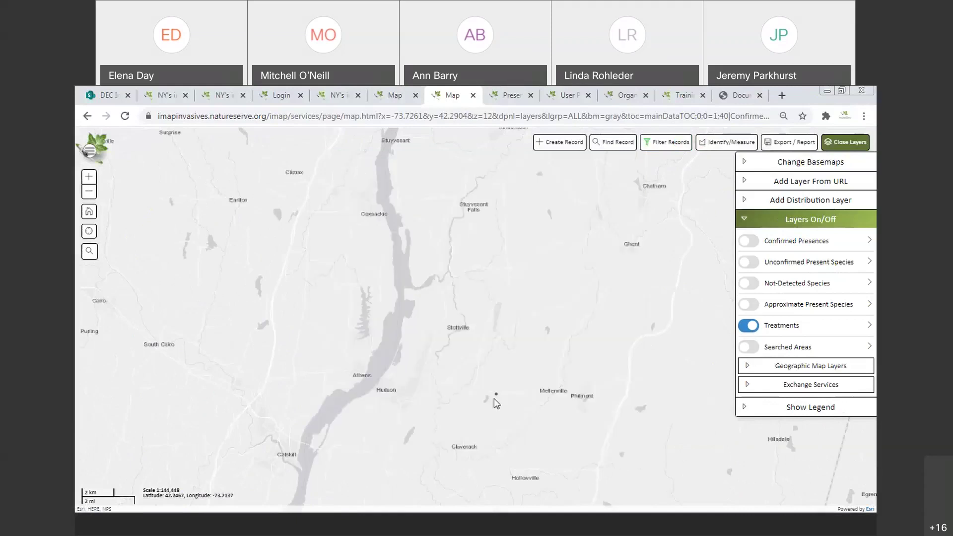
pyautogui.click(90, 178)
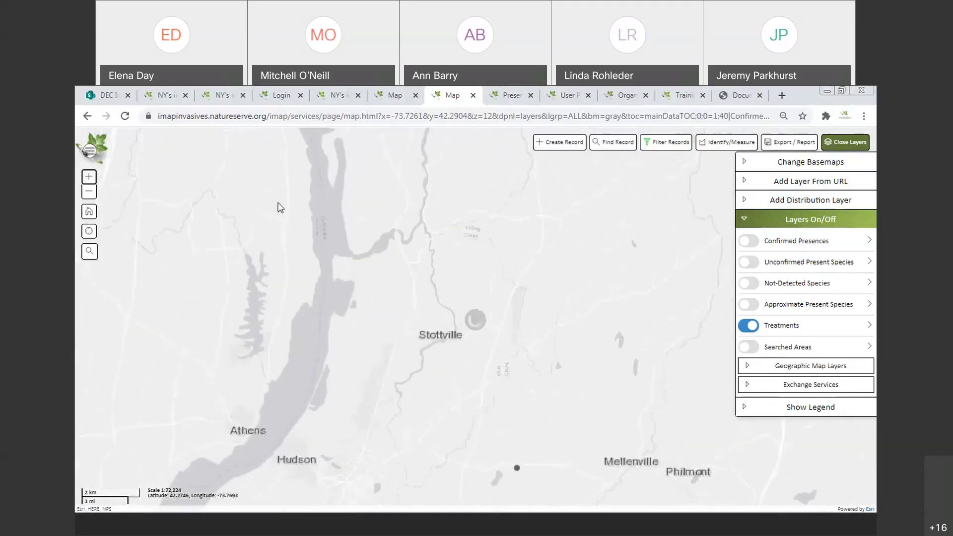